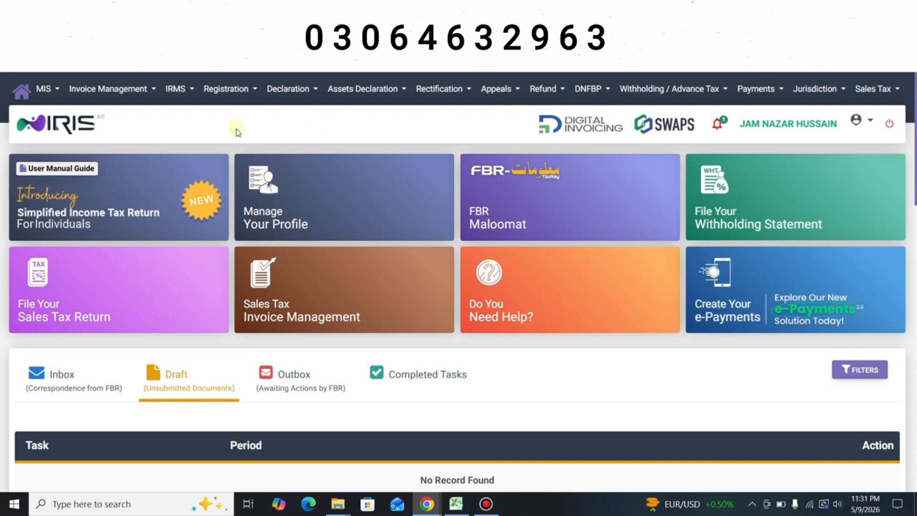
Step: Open the 14(1) Form of Registration Filed Voluntarily through Simplified (Sales Tax) and display its Balance Sheet entries
click(216, 86)
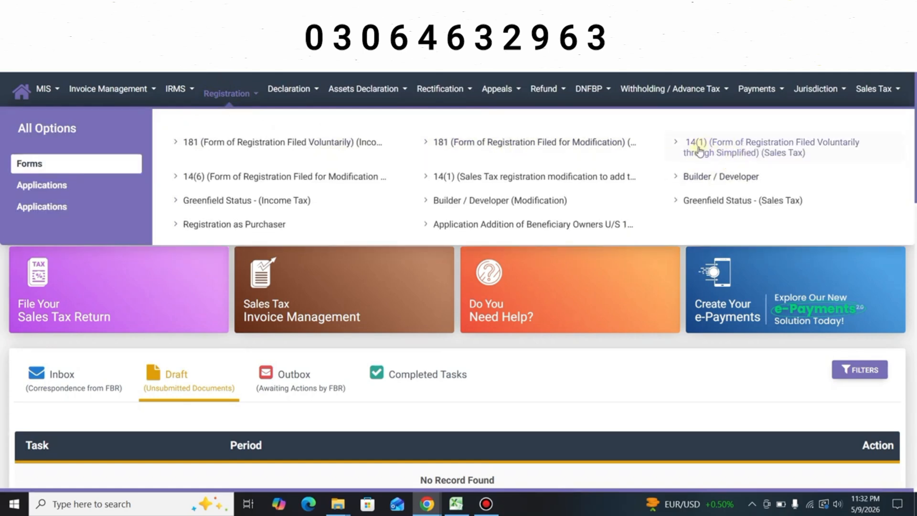
click(720, 148)
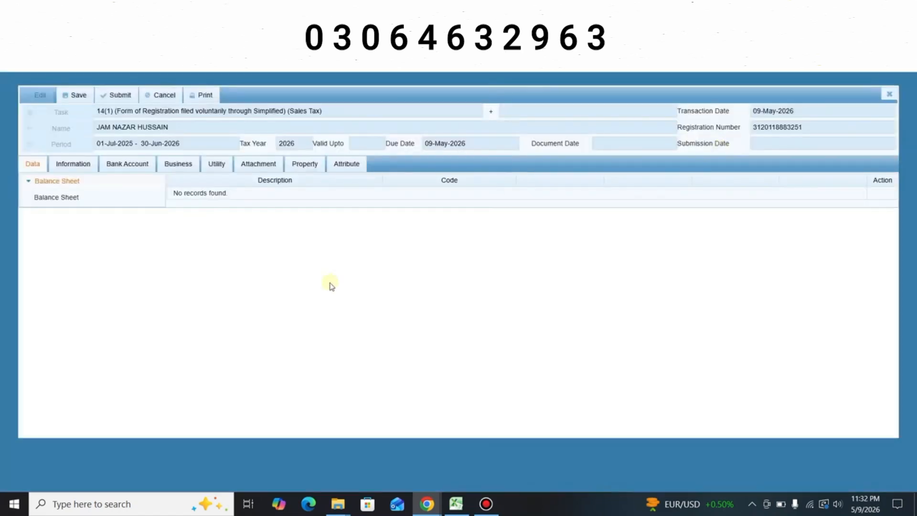
click(67, 200)
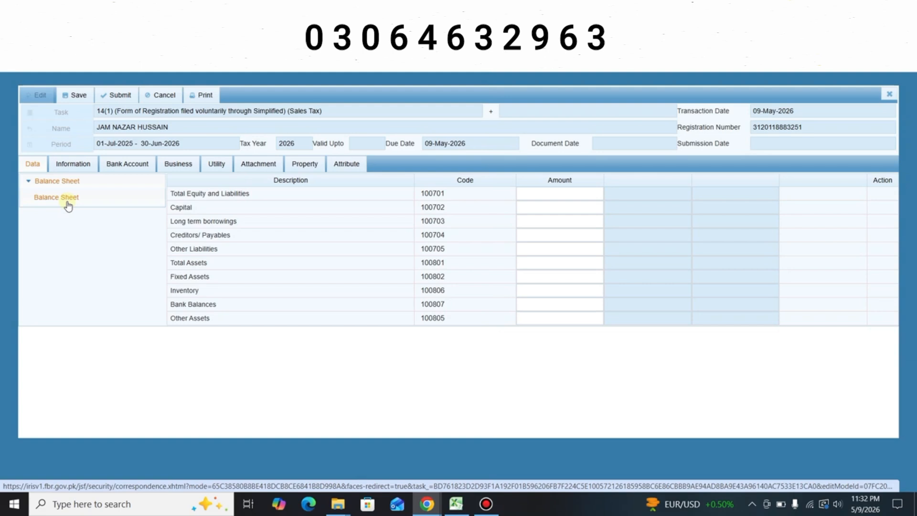
Step: Enter 1,000,000 as the Capital amount in the balance sheet
click(537, 209)
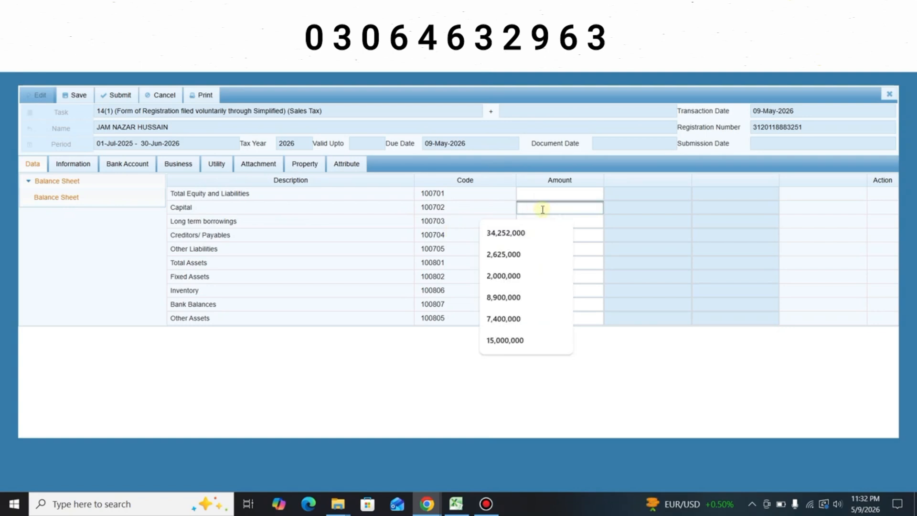
text(1000000)
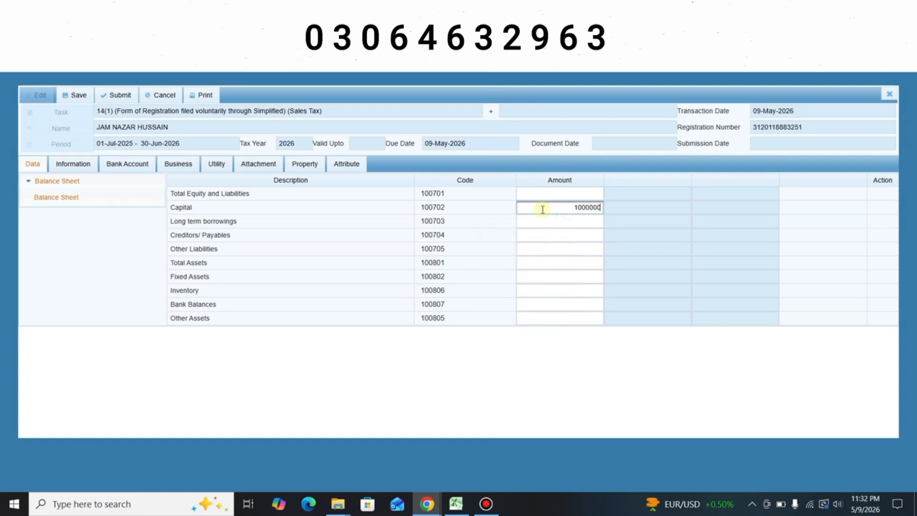
key(Tab)
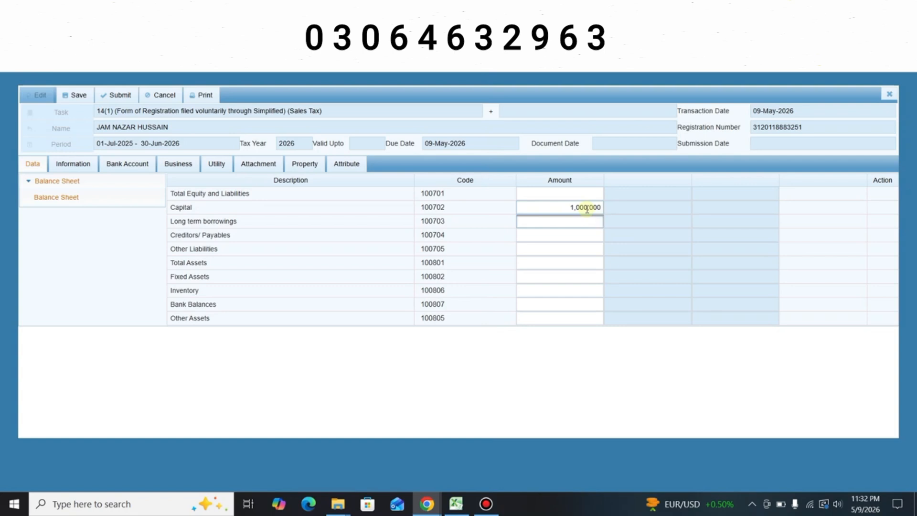
Step: Replace the Capital amount in the balance sheet with 5,000,000
click(570, 207)
double_click(570, 207)
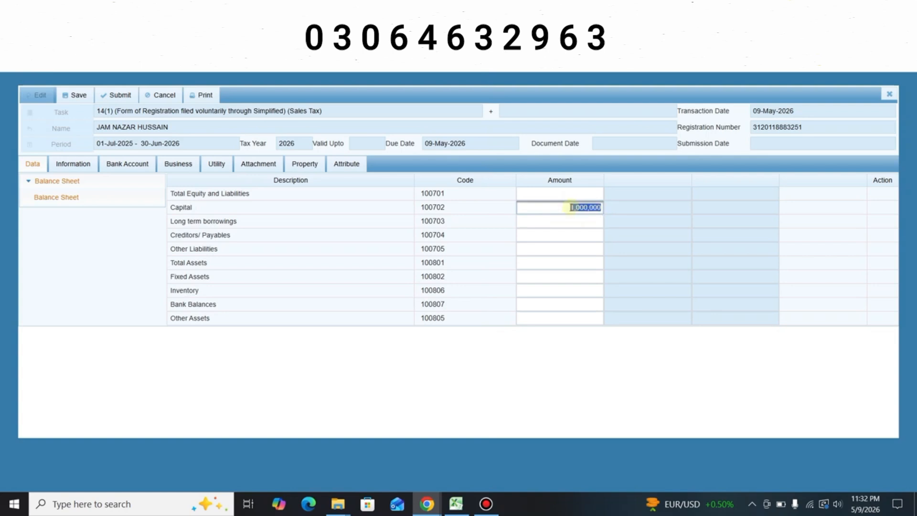
text(5)
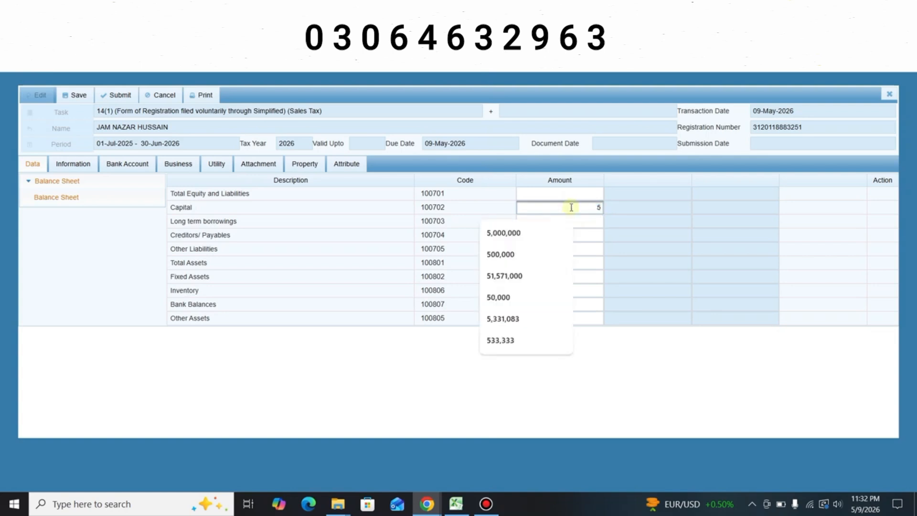
text(000000)
click(611, 233)
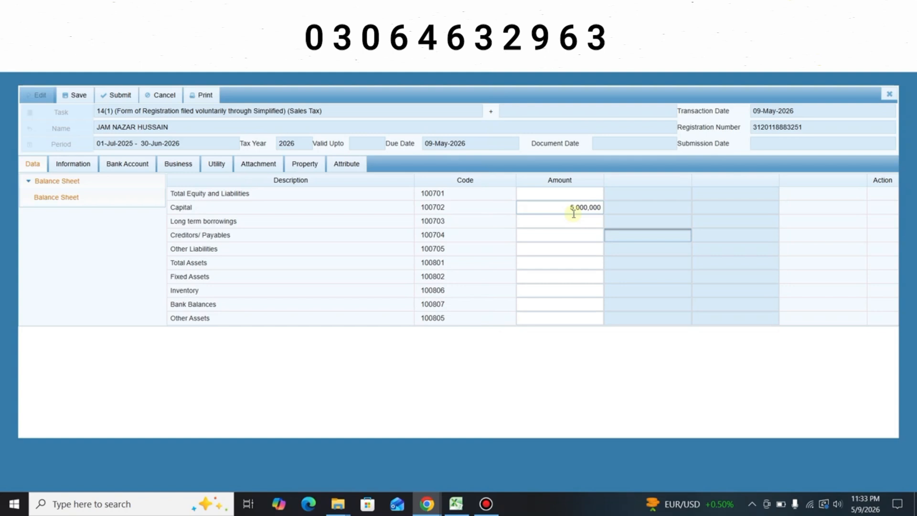
click(546, 207)
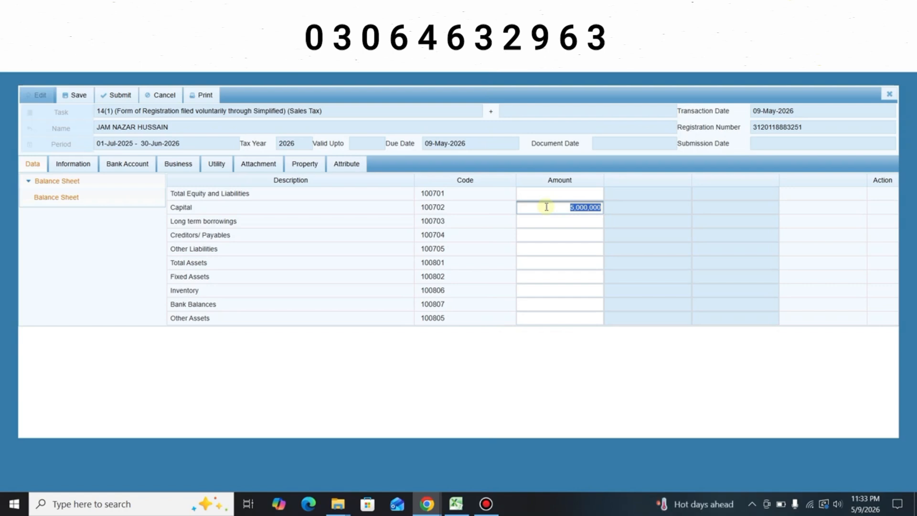
click(570, 209)
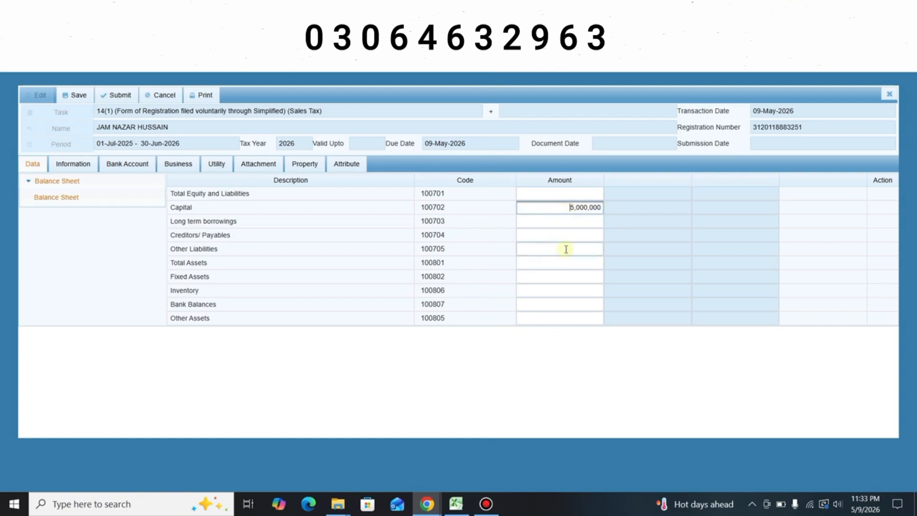
Step: Enter 5,000,000 for both Total Equity and Liabilities and Total Assets
click(560, 194)
text(5000000)
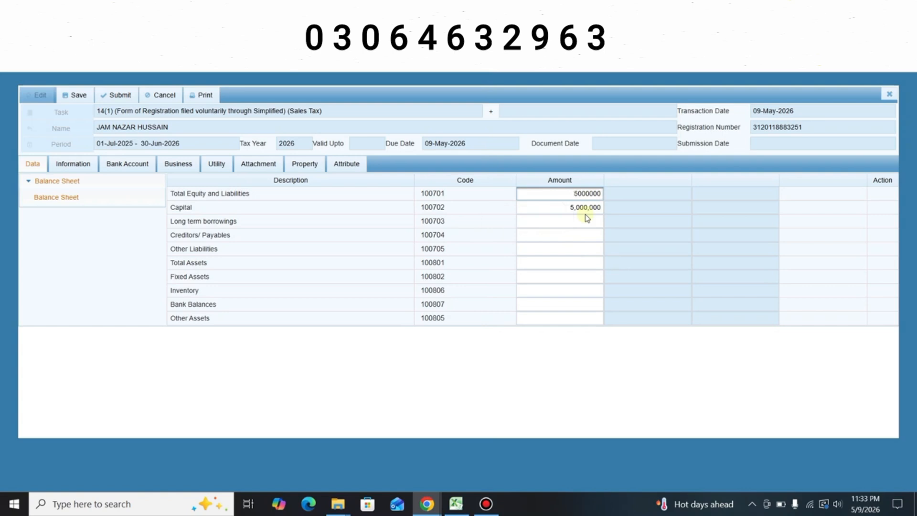
click(575, 236)
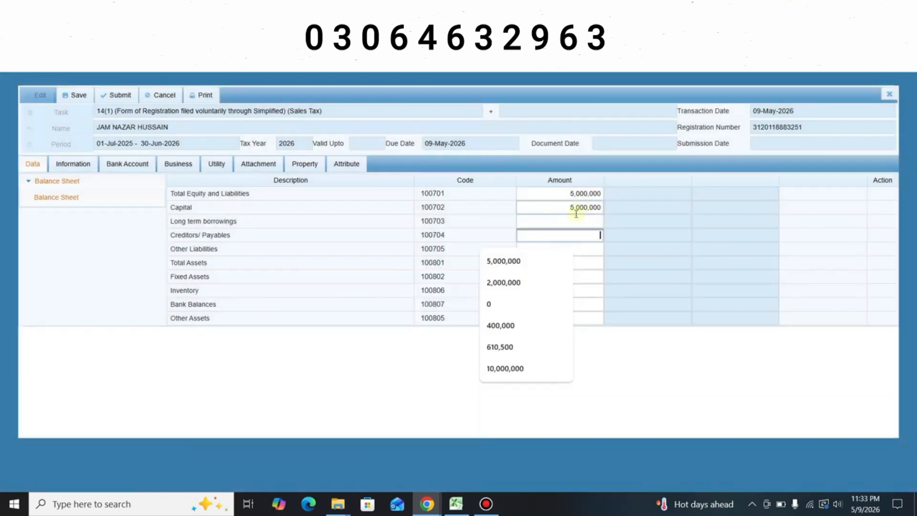
click(588, 264)
text(50000000)
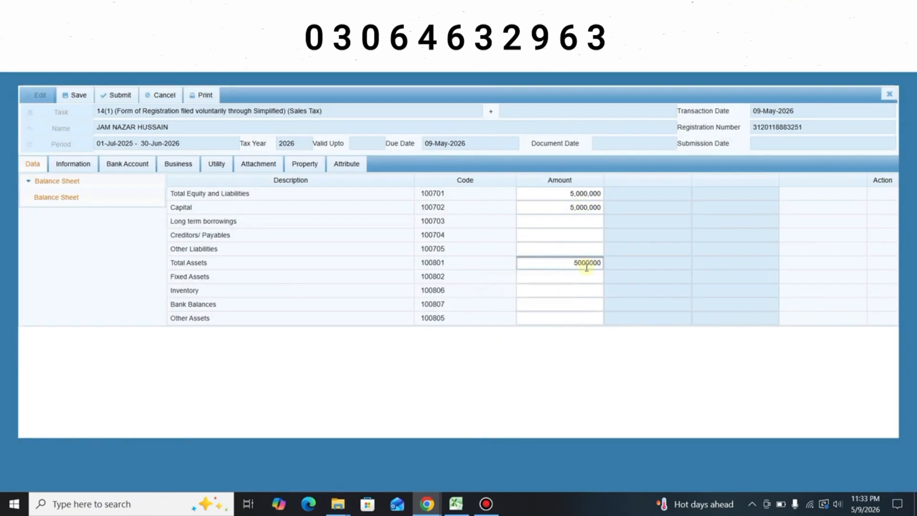
Step: Enter 1,000,000 as the Bank Balances amount, leaving Fixed Assets and Inventory blank
click(588, 276)
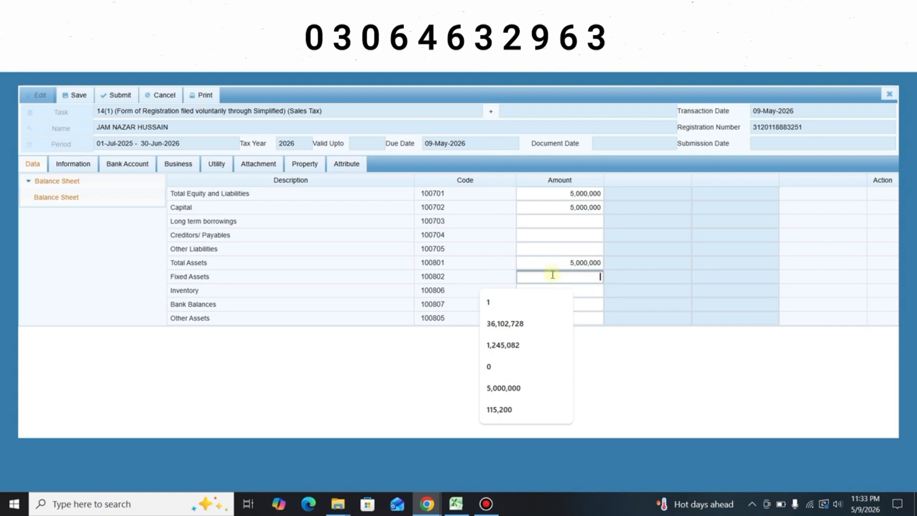
click(589, 291)
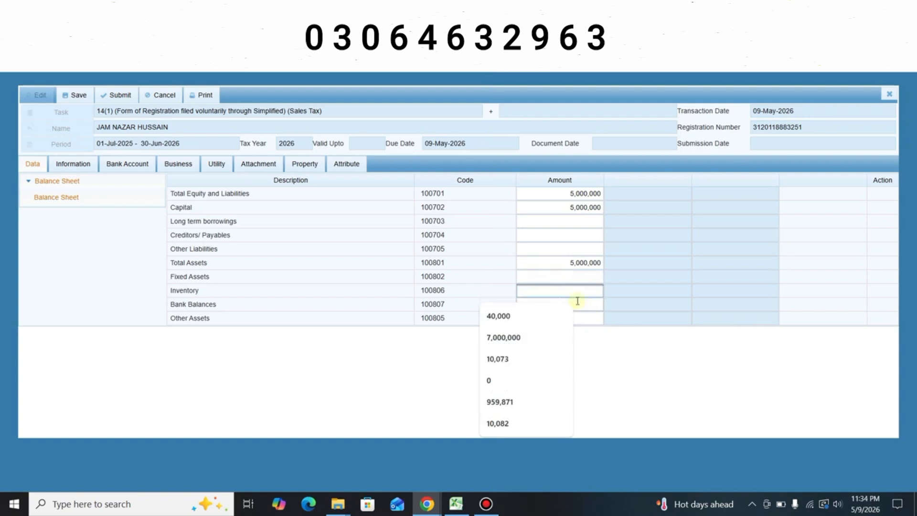
click(577, 301)
text(1000000)
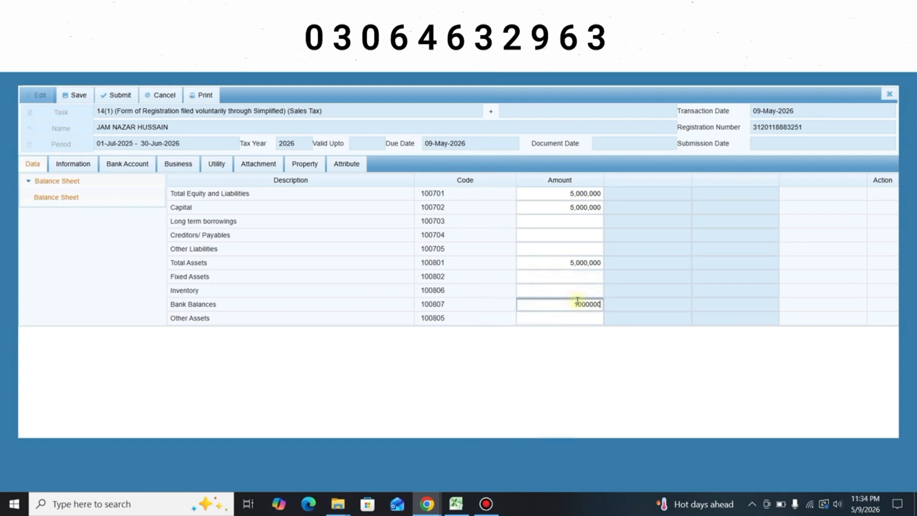
key(Tab)
Step: Enter 4,000,000 as the Other Assets amount in the balance sheet
text(00000)
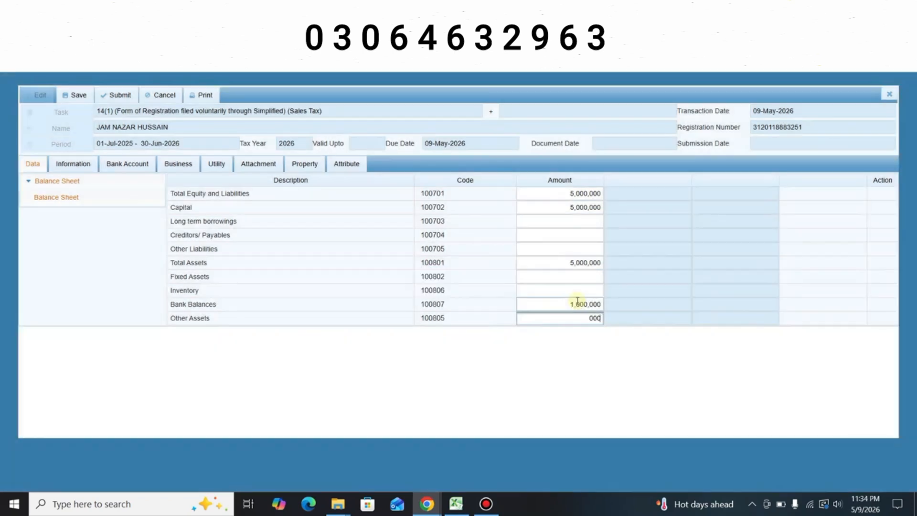
key(BackSpace)
key(BackSpace)
key(BackSpace)
key(BackSpace)
key(BackSpace)
text(4000000)
key(Tab)
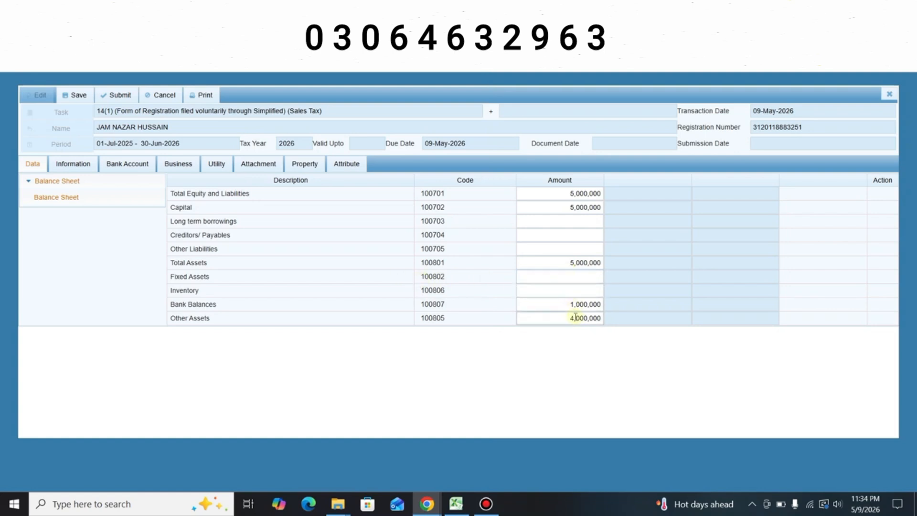
click(565, 262)
double_click(565, 262)
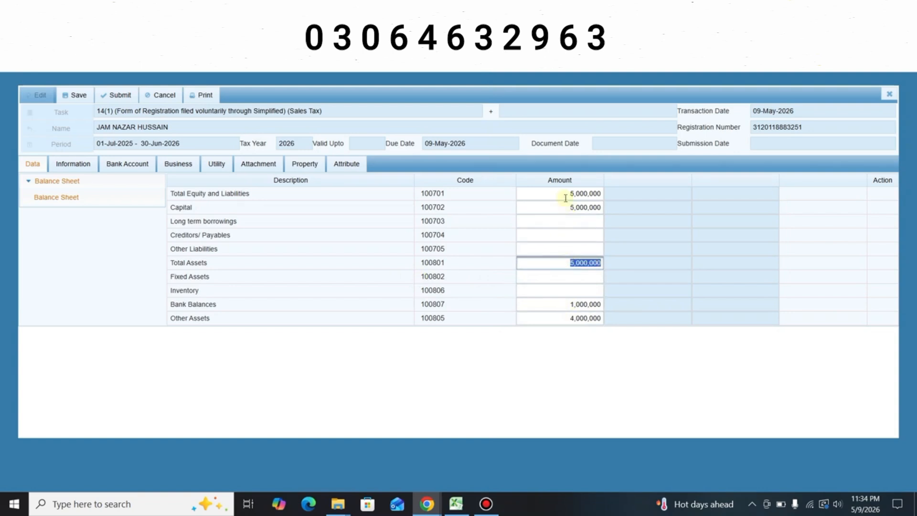
click(676, 224)
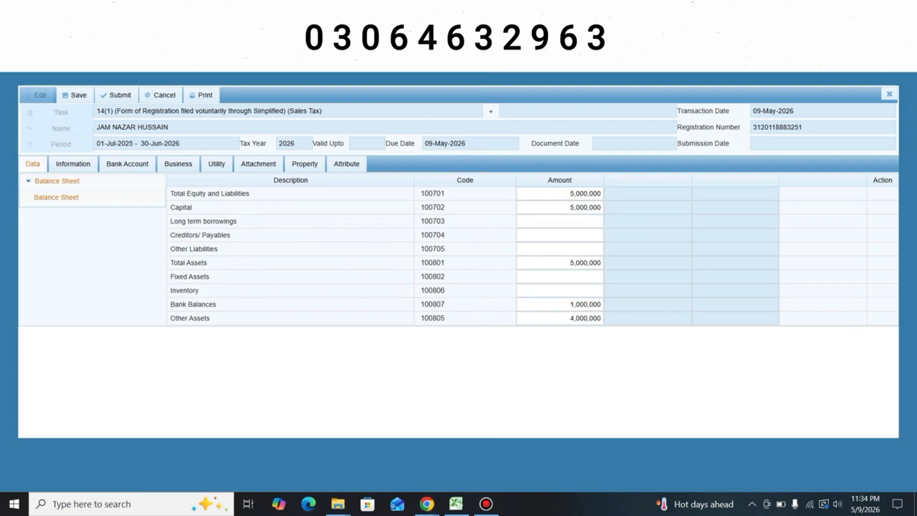
click(537, 208)
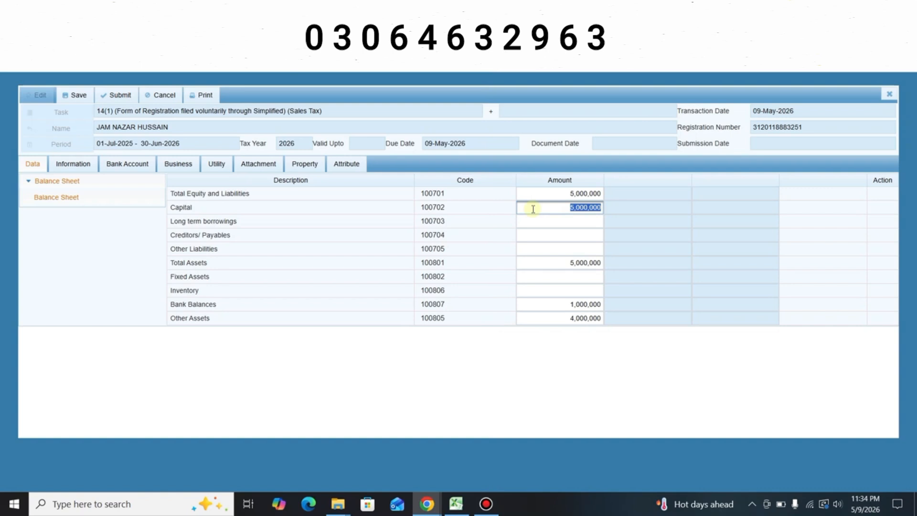
Step: Choose Non-Manufacturer as the registration type in the form's Information section
click(85, 167)
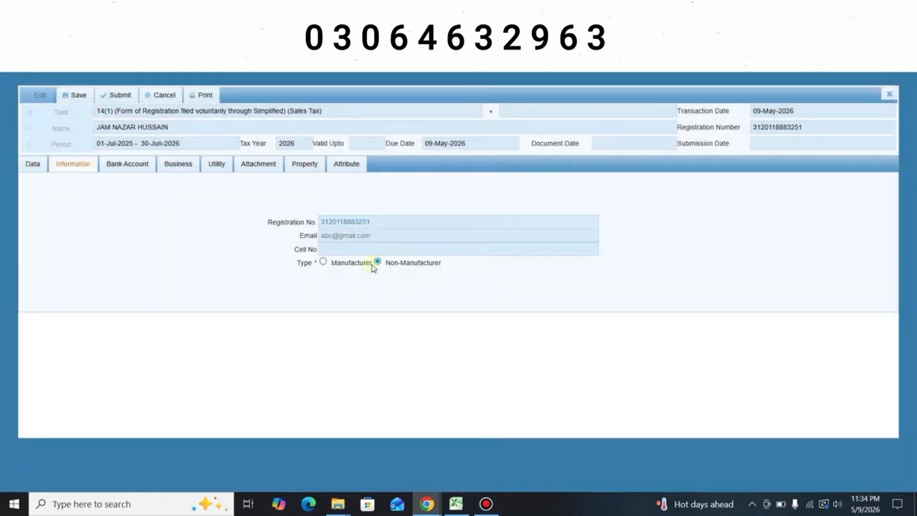
click(323, 262)
click(379, 262)
Step: Start a new bank account record with type Account and form Current Account
click(135, 167)
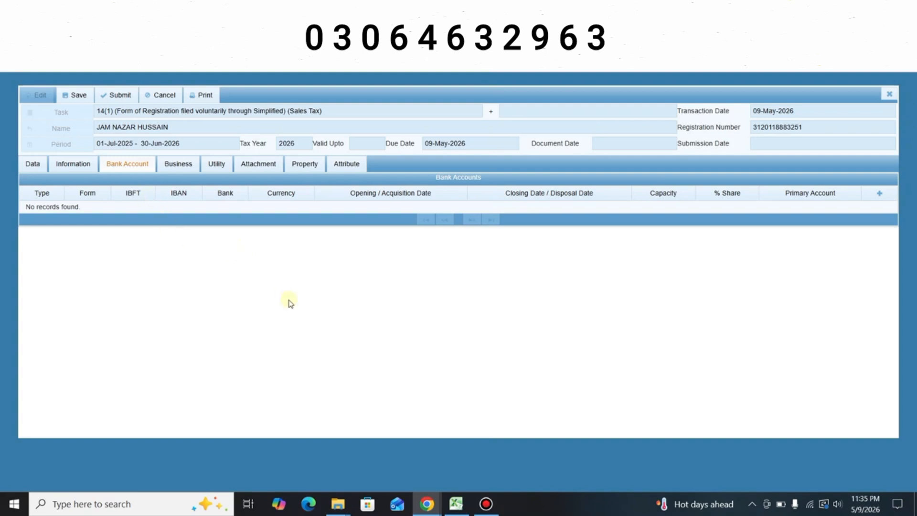
click(881, 195)
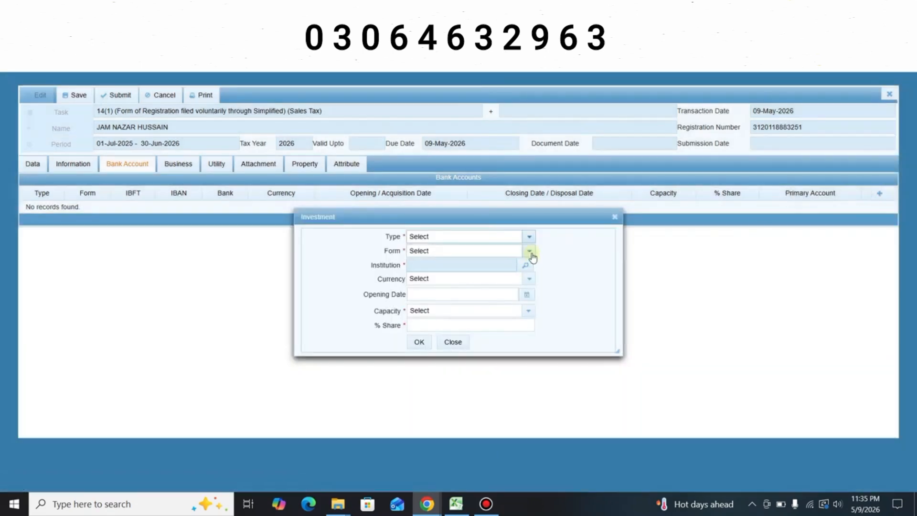
click(524, 238)
click(446, 267)
click(482, 251)
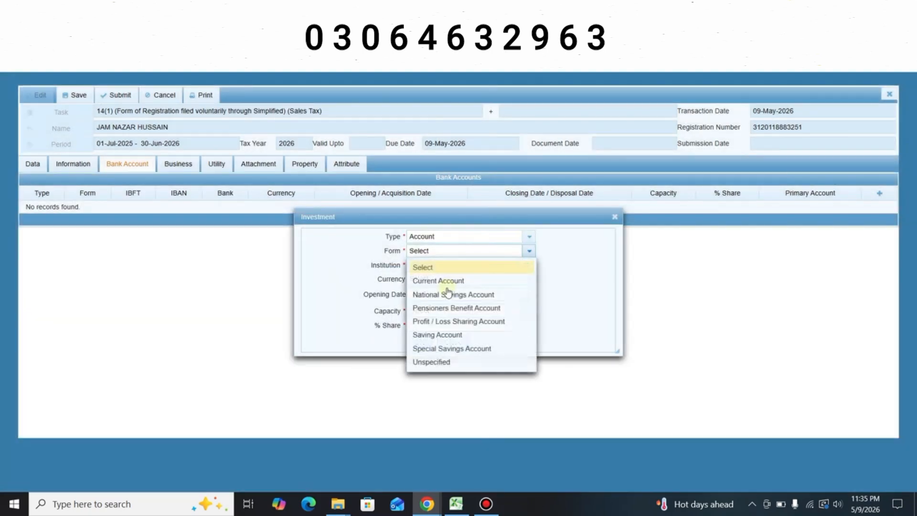
click(440, 280)
Step: Search the institutions for "habib bank" and select the Bank Al Habib Limited Faisalabad Branch at Bank Square
click(528, 271)
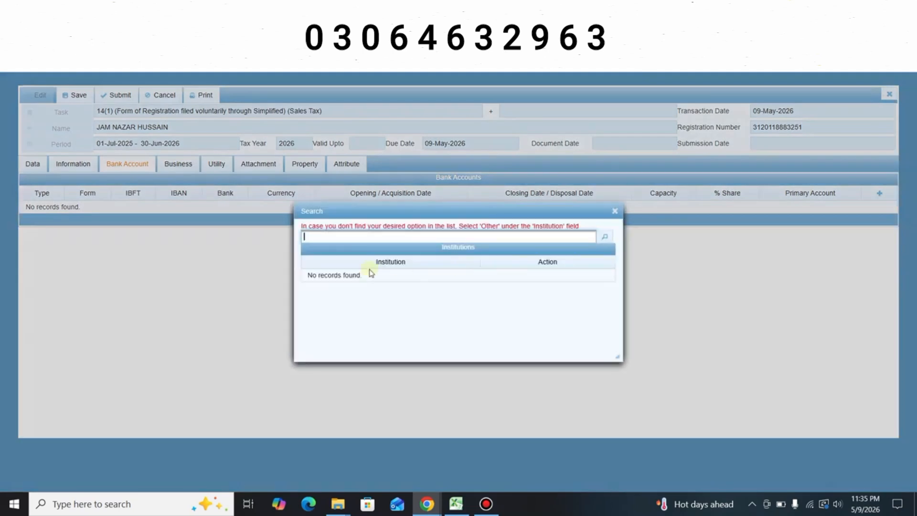
text(hbl)
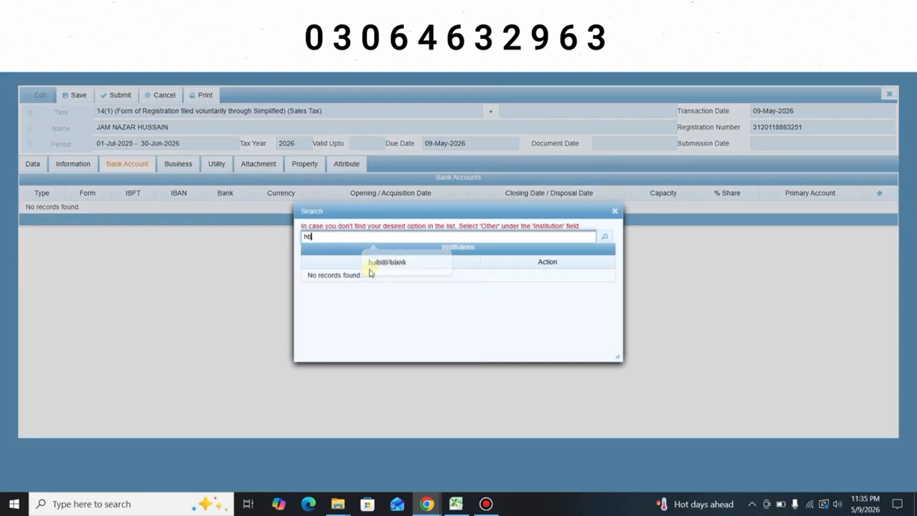
key(BackSpace)
key(BackSpace)
key(BackSpace)
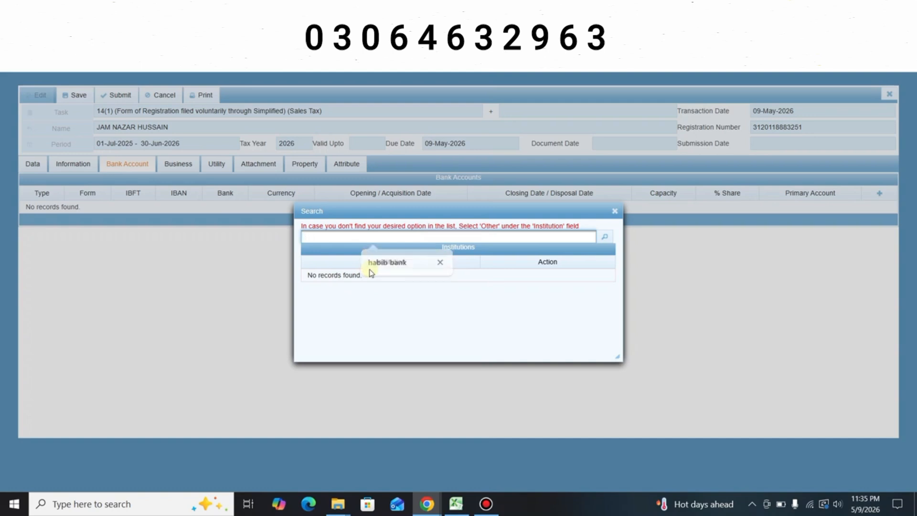
text(habib)
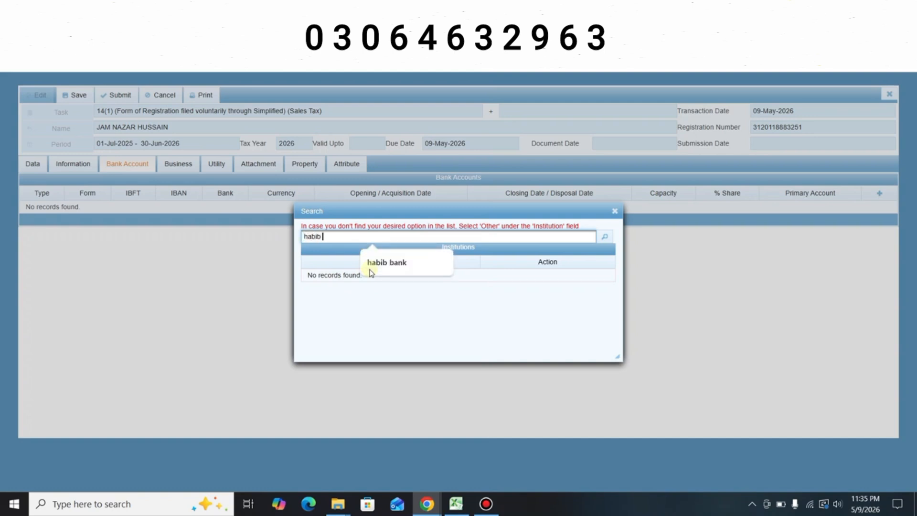
text( bank)
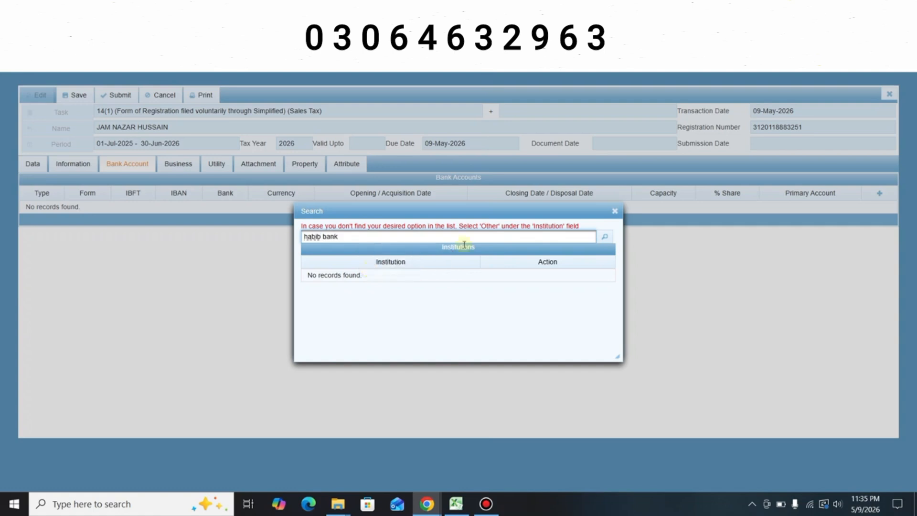
click(605, 237)
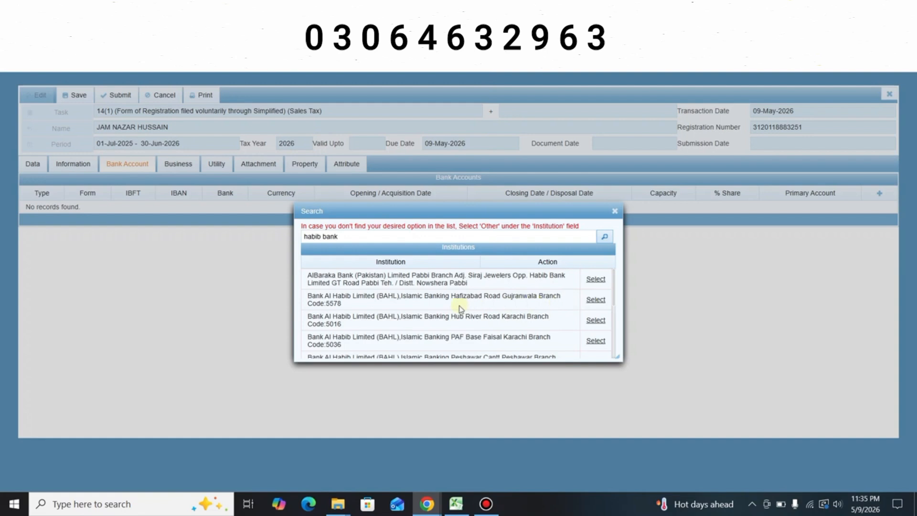
scroll(460, 310, down, 3)
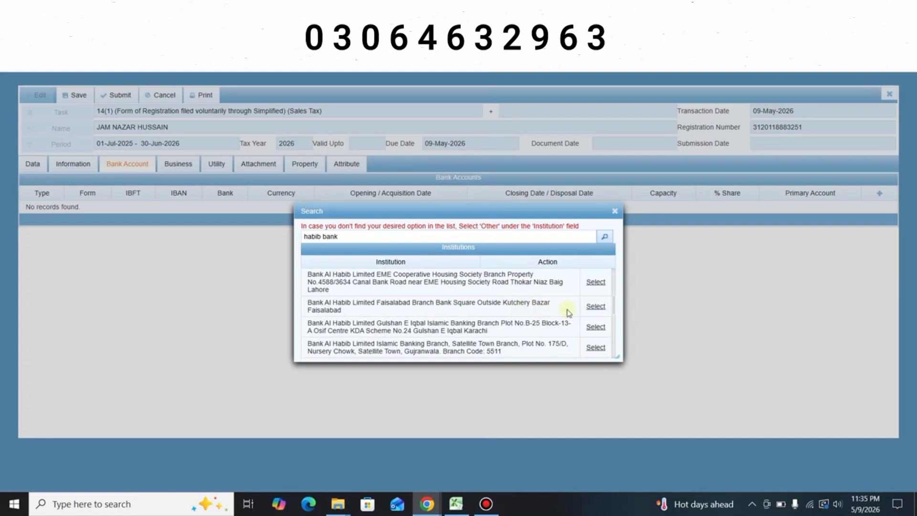
click(595, 306)
Step: Enter the IBFT account number for the bank record, choose PKR Rs (Pakistani Rupee), and set the opening date to 5/1/26
click(429, 280)
click(428, 279)
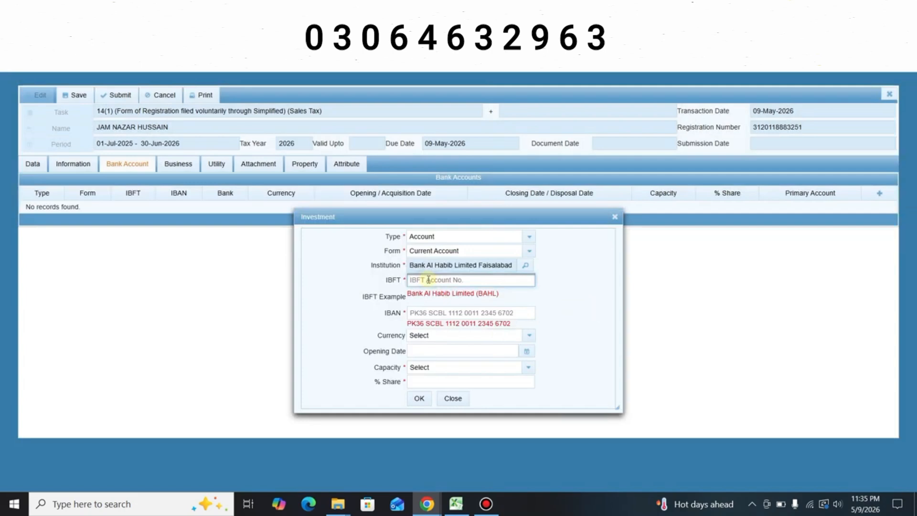
text(888888888888888888)
click(418, 313)
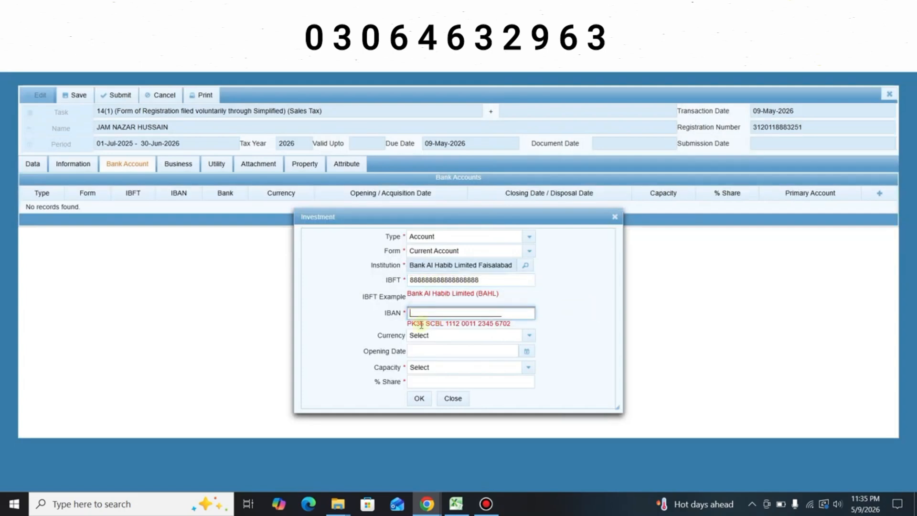
click(515, 331)
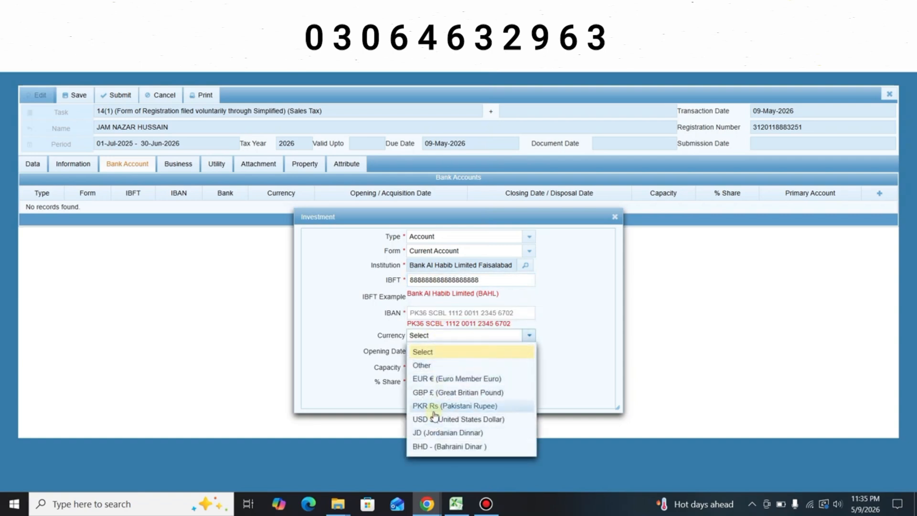
click(432, 407)
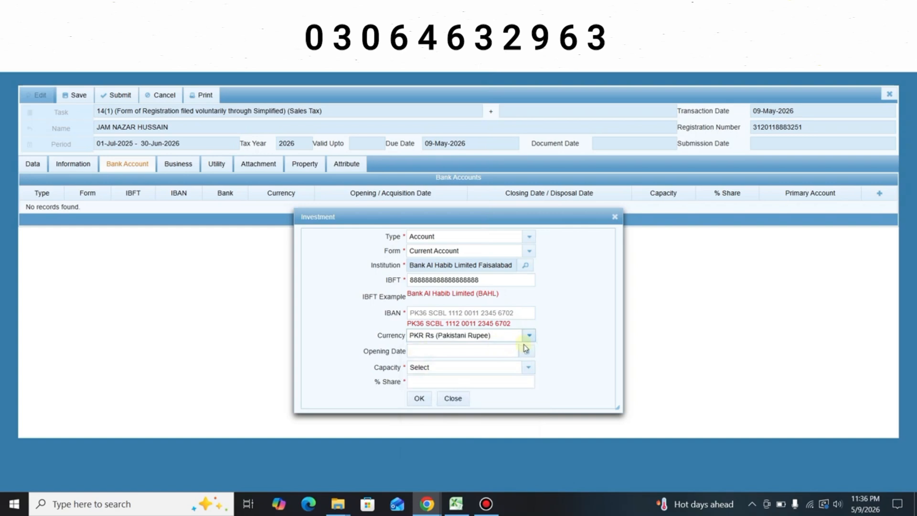
click(526, 351)
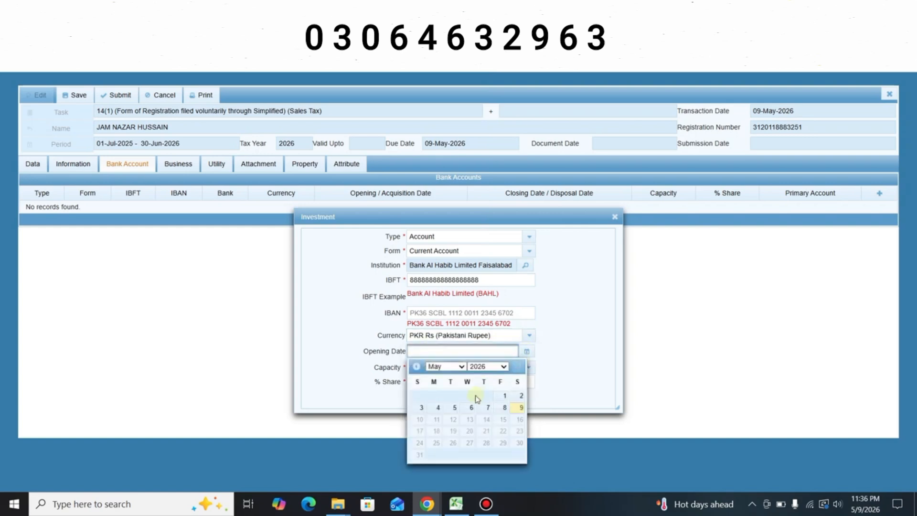
click(504, 395)
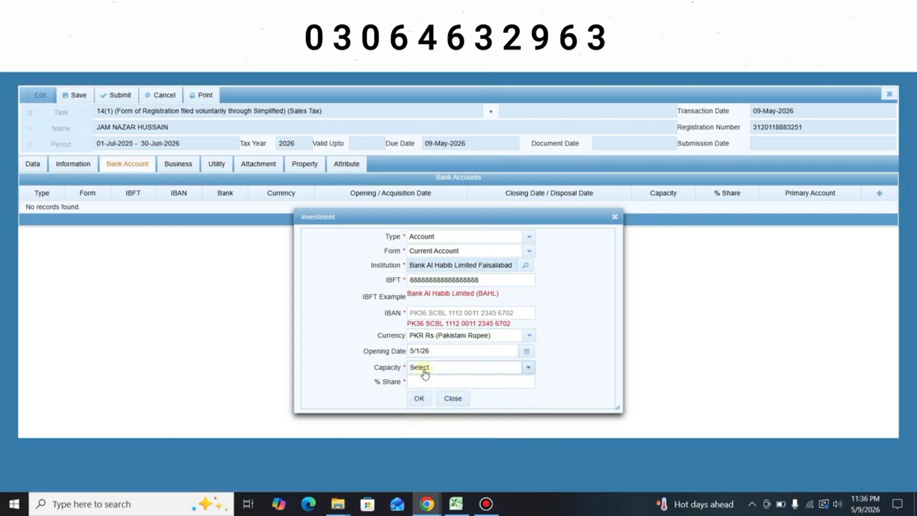
Step: Set the bank account's capacity to Owner and share to 100%, and close the record without saving it
click(422, 368)
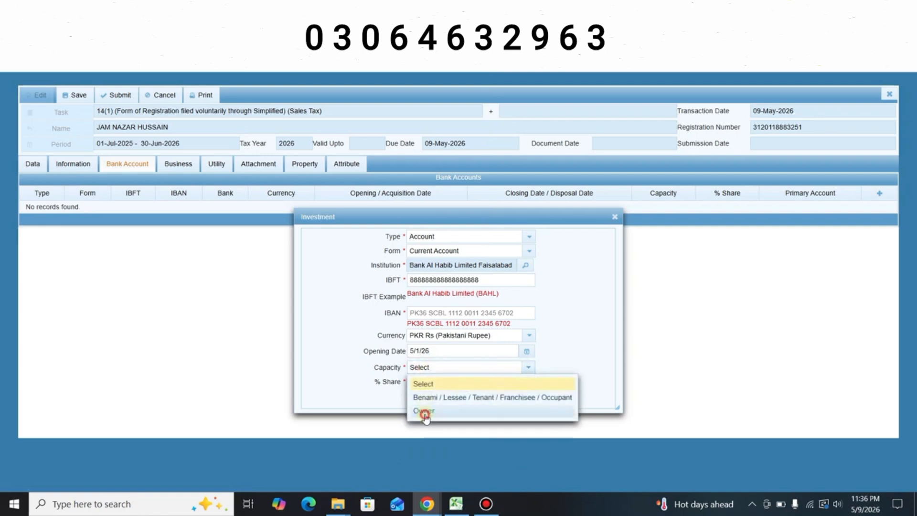
click(423, 409)
click(419, 381)
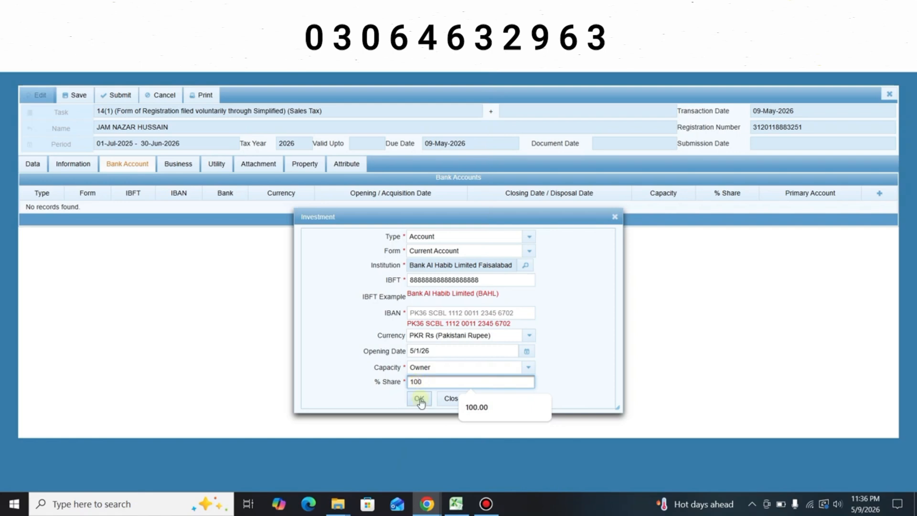
click(616, 218)
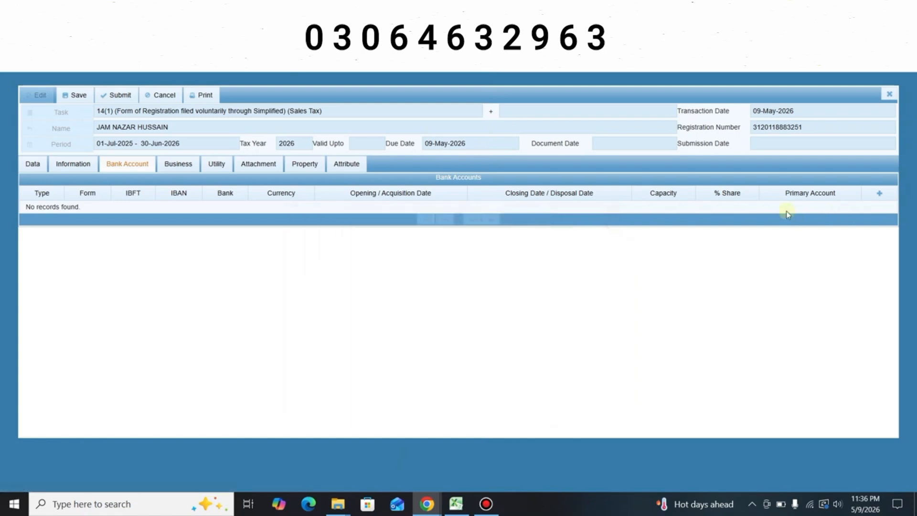
Step: Review the existing ABC TRADING business record and the flags on its listed activity
click(186, 165)
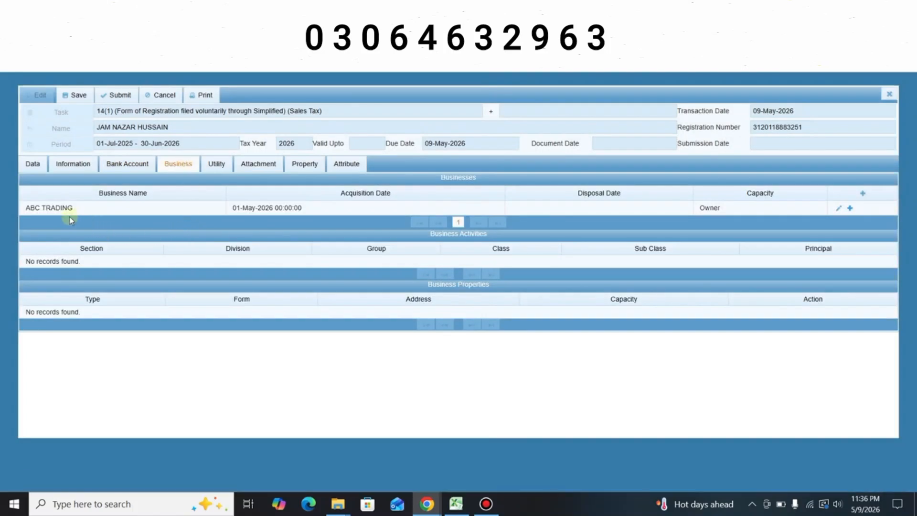
click(838, 212)
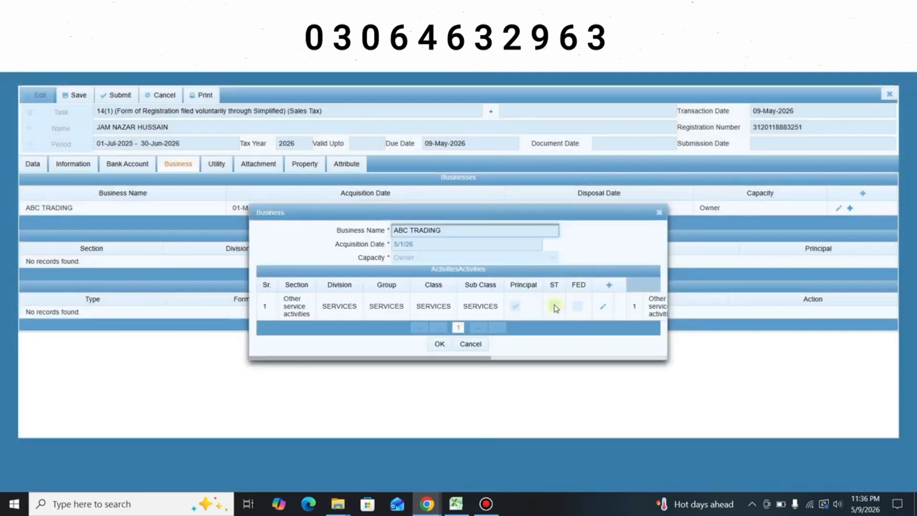
click(439, 344)
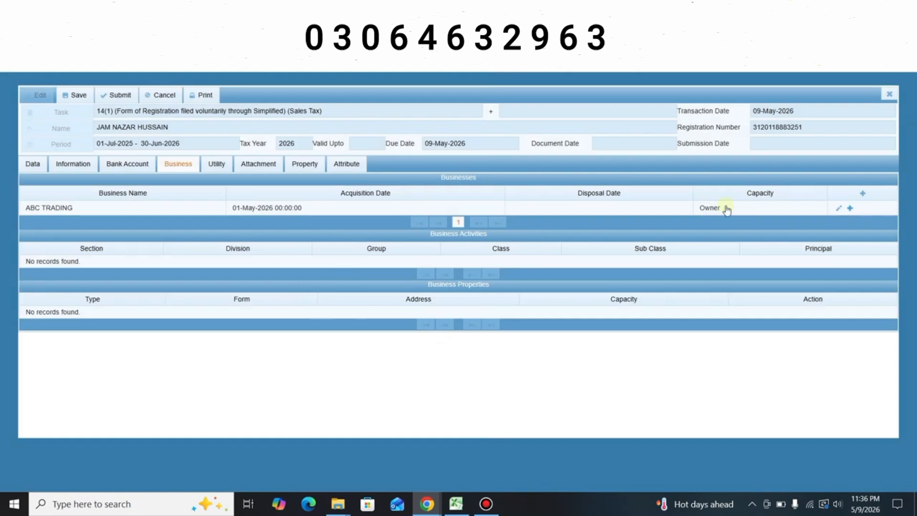
Step: Start a new business record and enter ABC TRADING as the business name
click(862, 197)
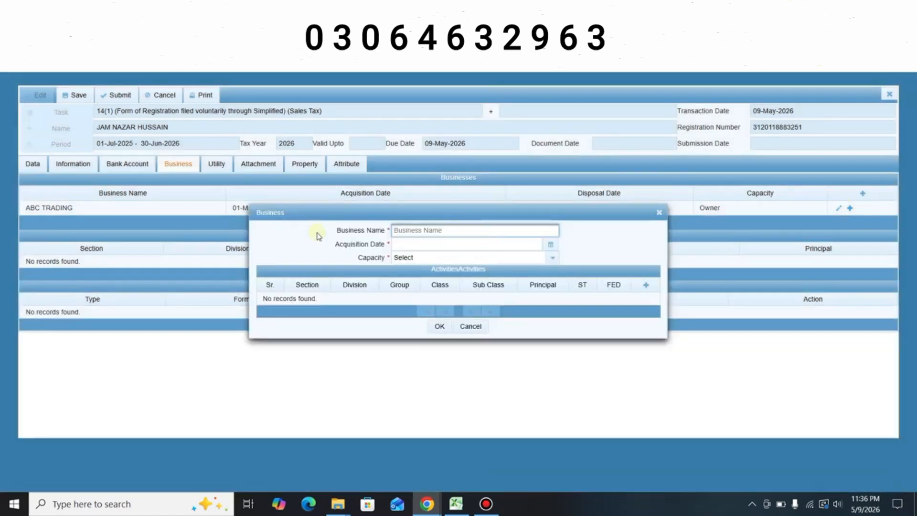
click(28, 207)
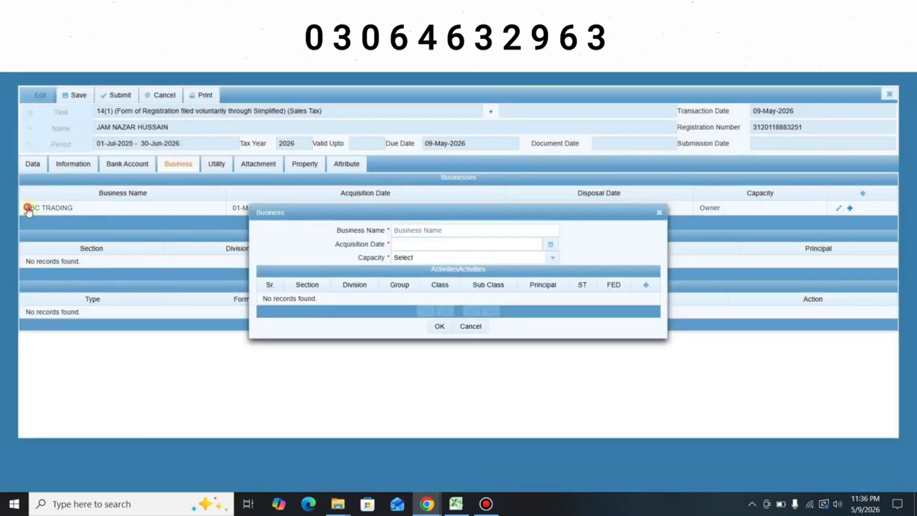
click(31, 211)
drag(31, 207, 75, 209)
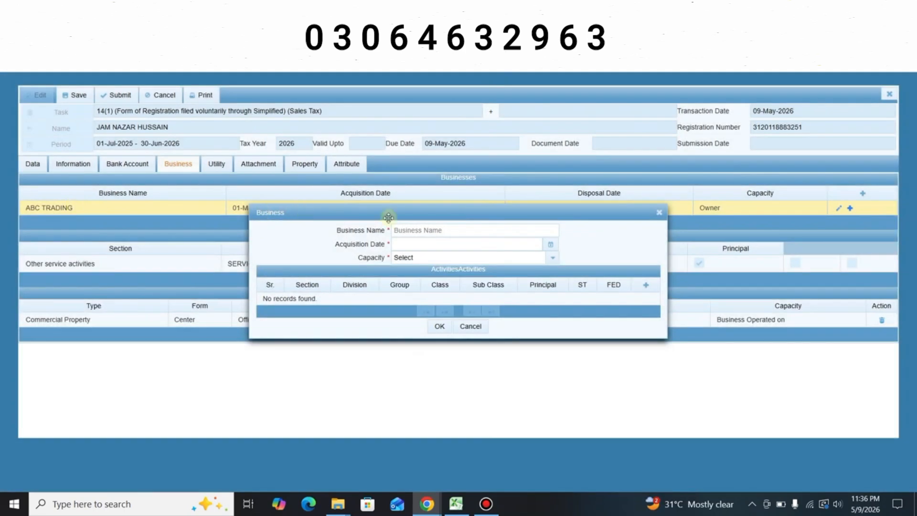
click(412, 229)
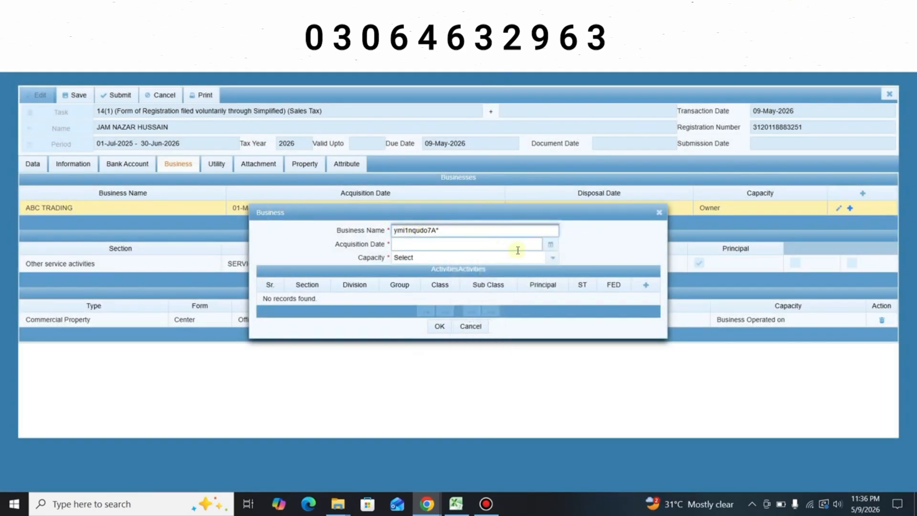
key(BackSpace)
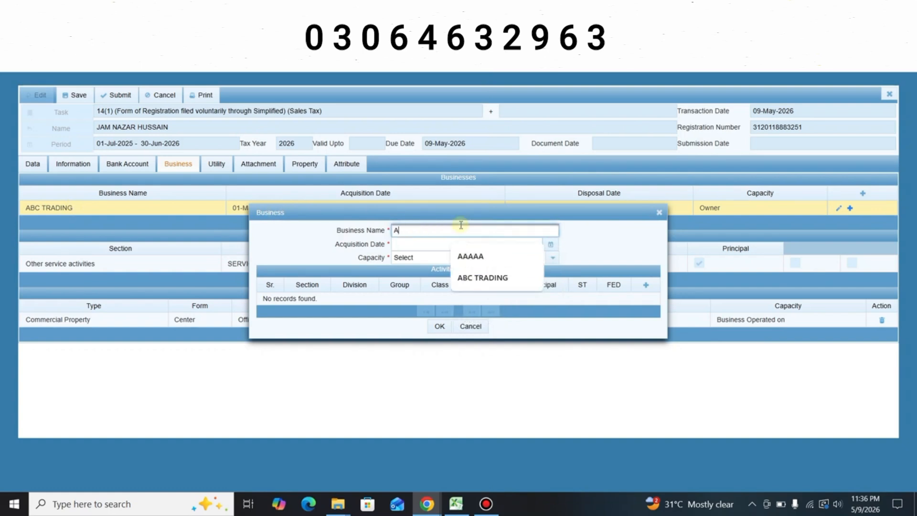
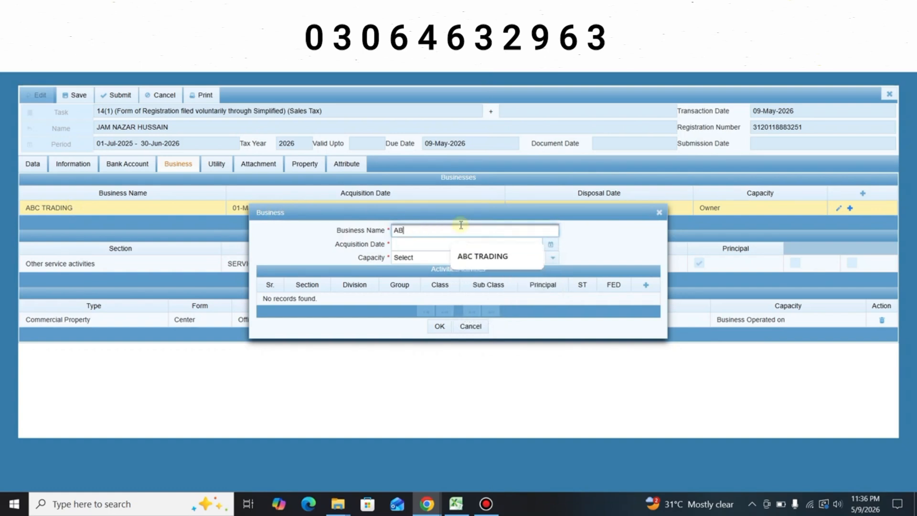
click(487, 254)
Step: Set the new business's acquisition date to 5/1/26 and its capacity to Owner
click(550, 244)
click(486, 291)
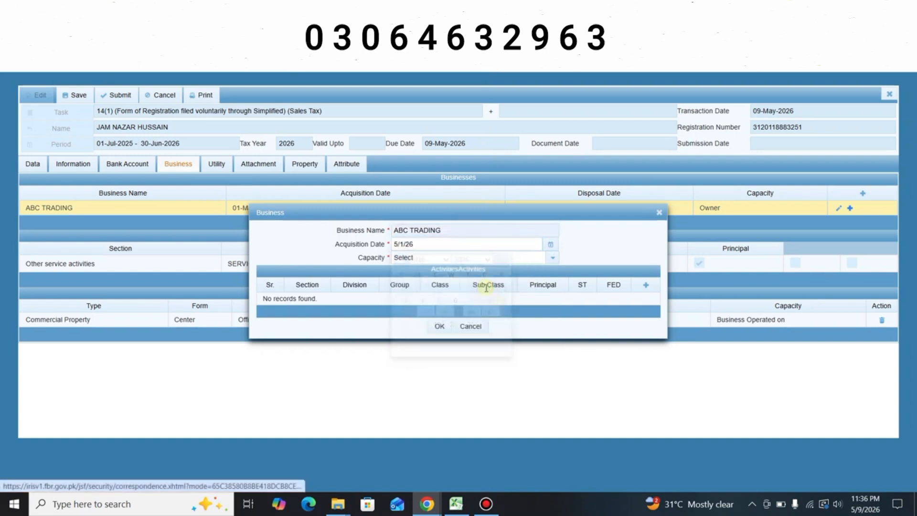
click(551, 257)
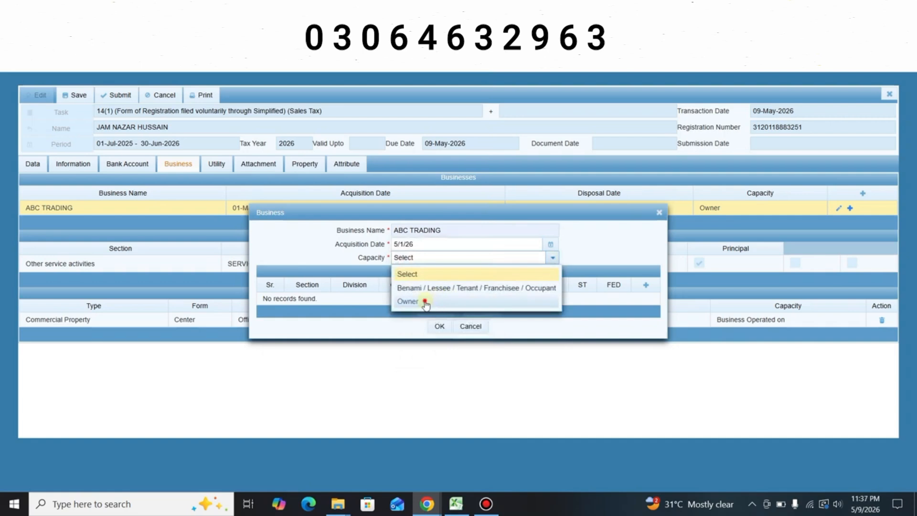
click(420, 301)
Step: Start a new activity for the business and mark it as Principal Activity and ST
click(646, 286)
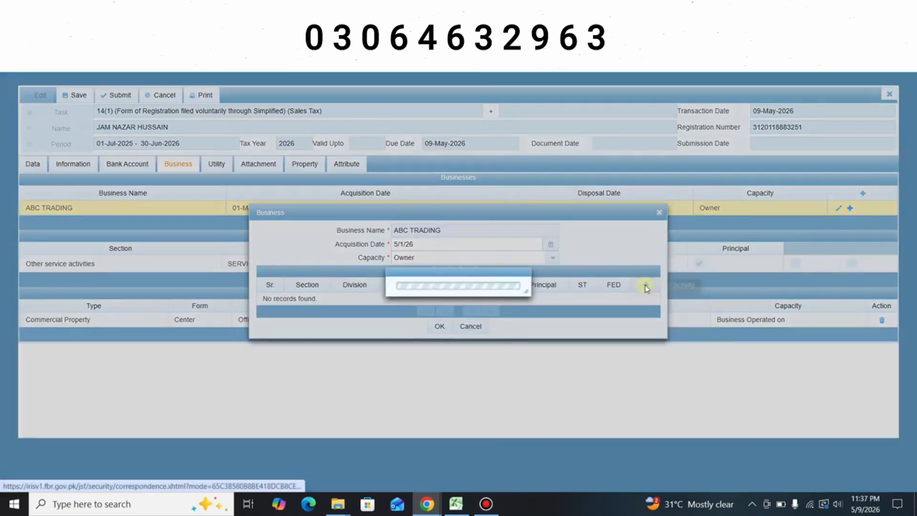
click(410, 221)
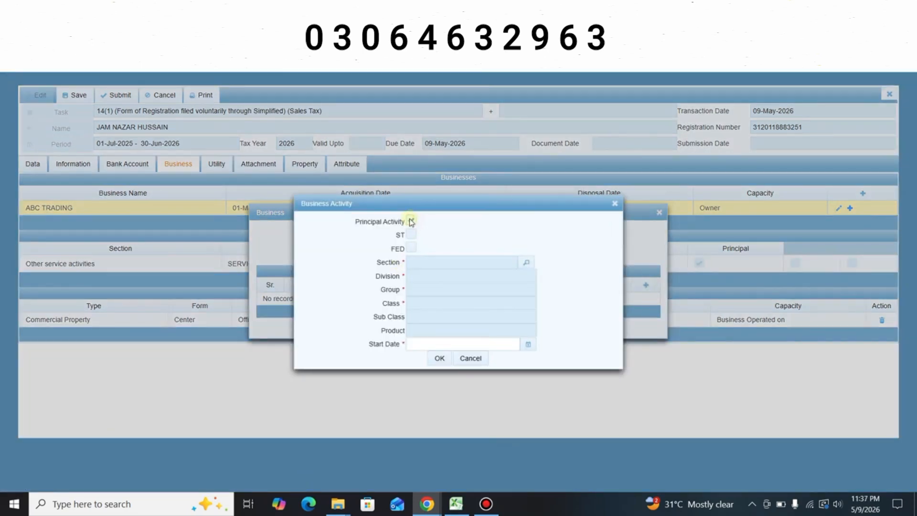
click(412, 235)
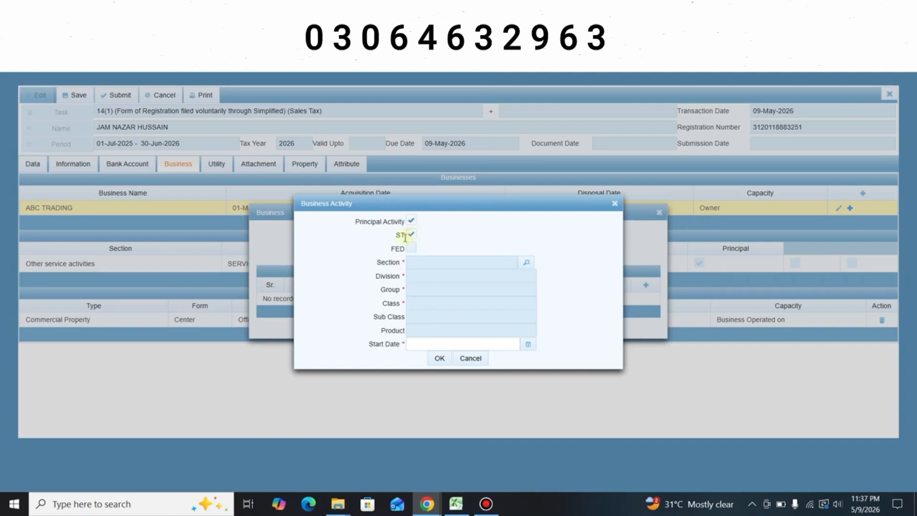
Step: Search the activities for "SERV" and select Other service activities/SERVICES/SERVICES as the business activity
click(526, 262)
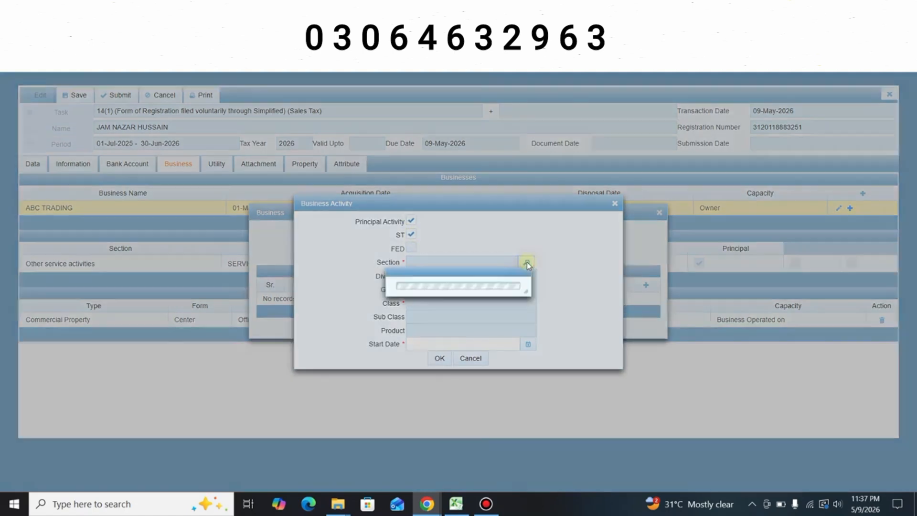
text(SE)
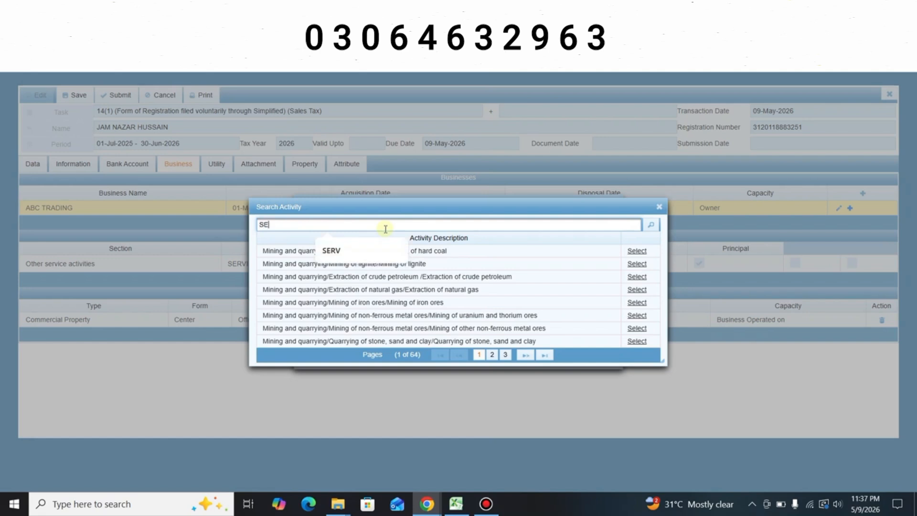
text(RV)
click(348, 250)
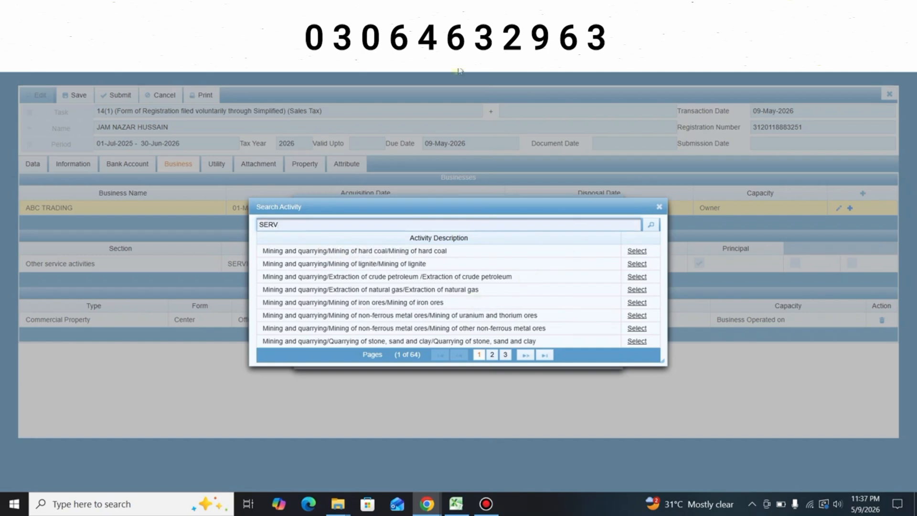
click(494, 315)
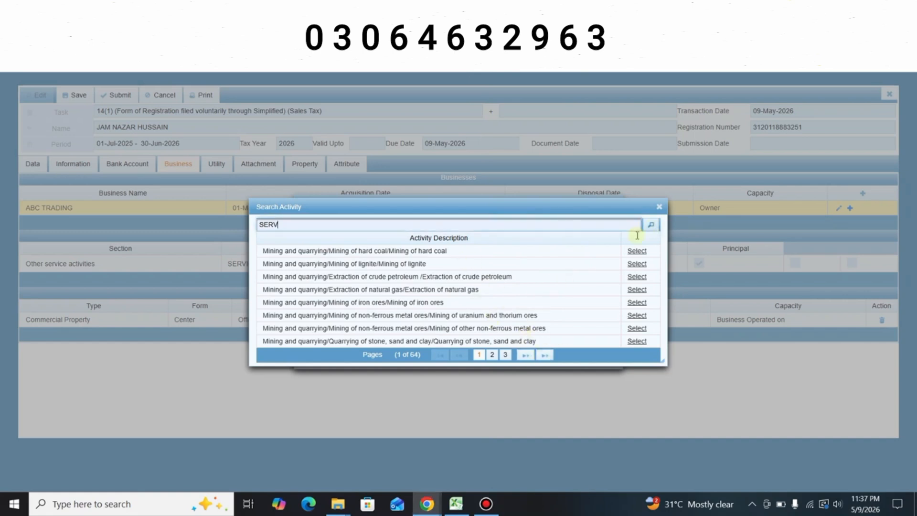
click(650, 224)
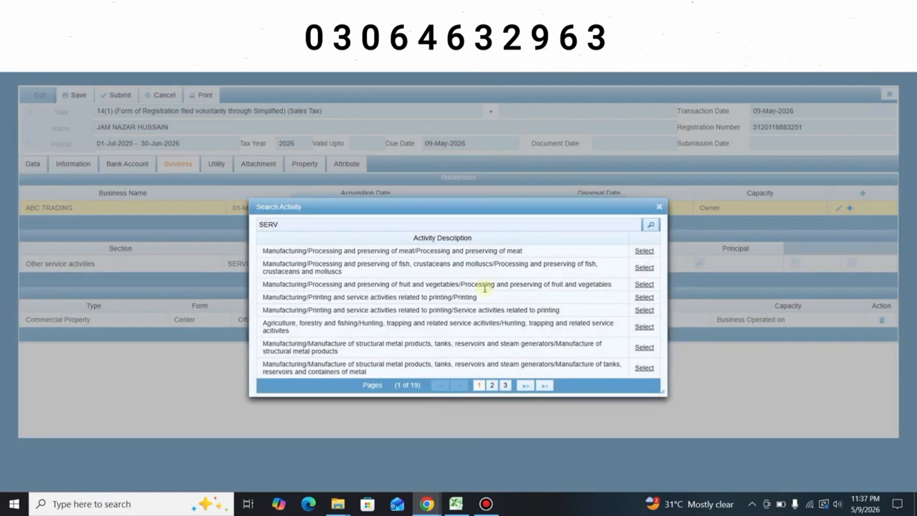
click(544, 384)
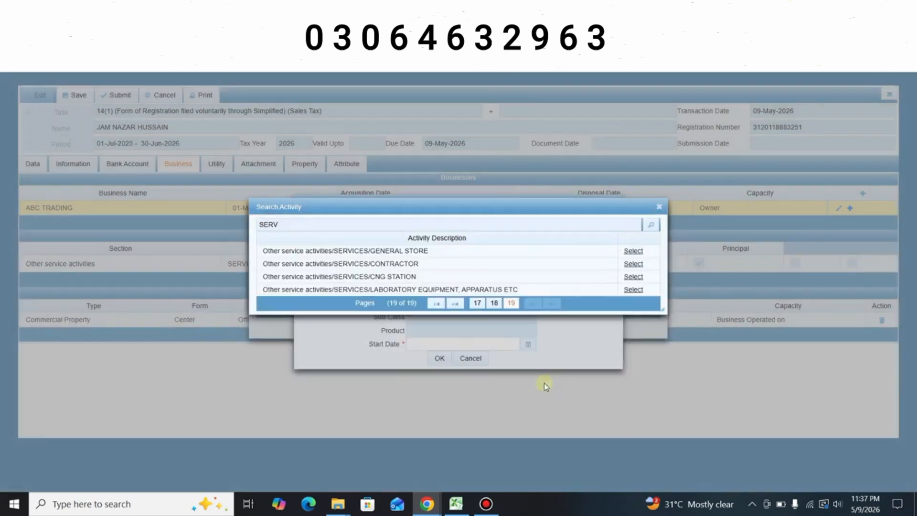
click(493, 302)
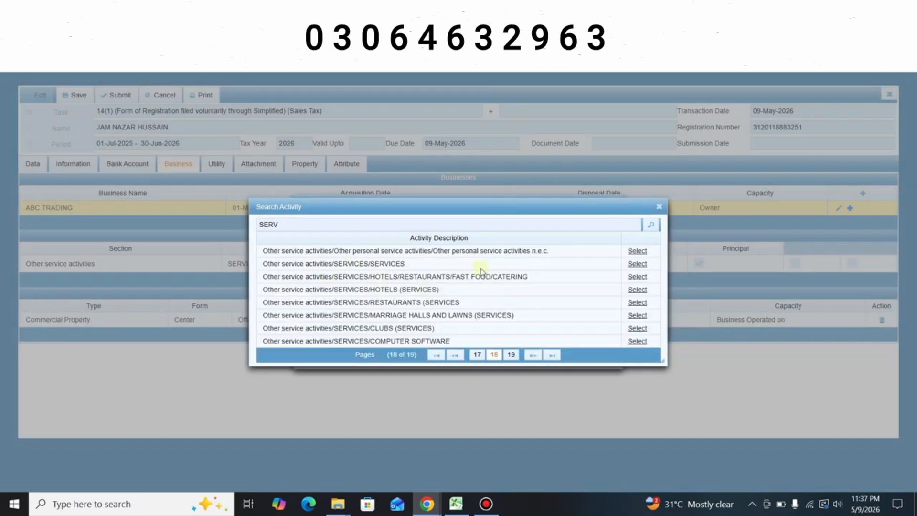
click(642, 264)
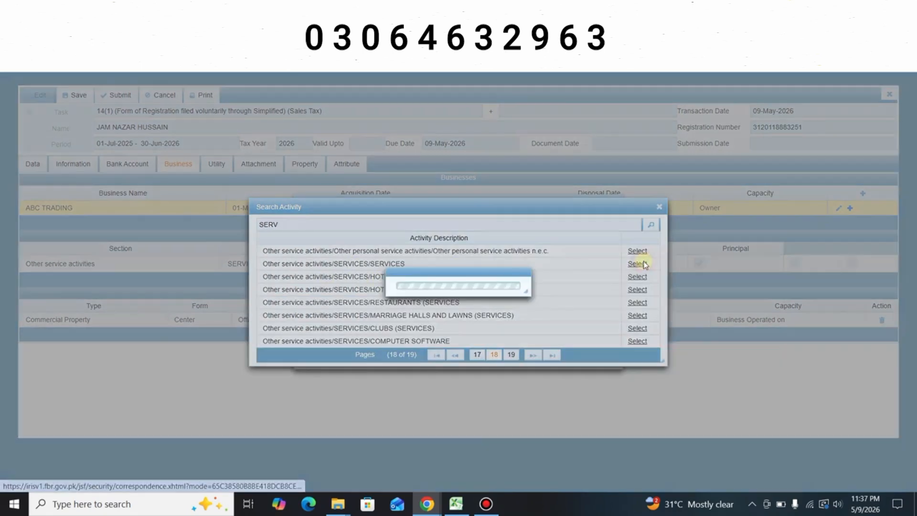
Step: Set the activity's start date to 5/1/26, then confirm the activity and the new ABC TRADING business record
click(529, 344)
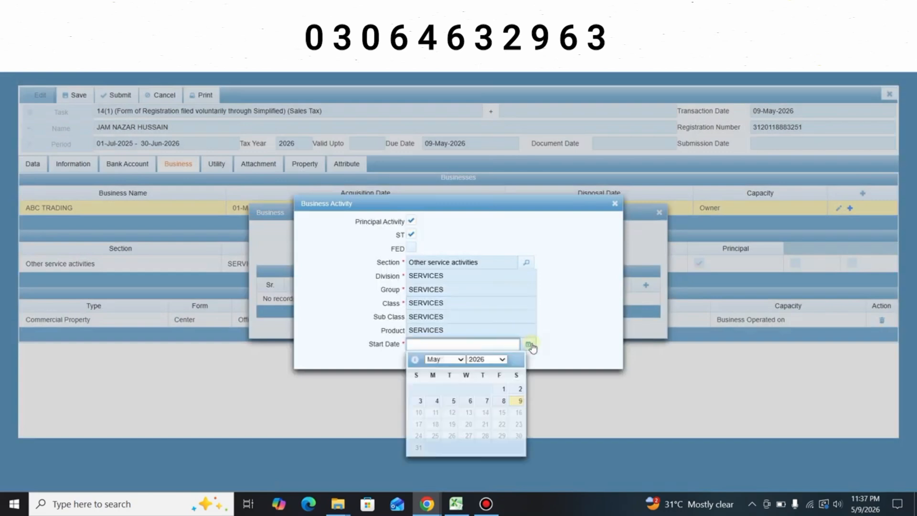
click(499, 388)
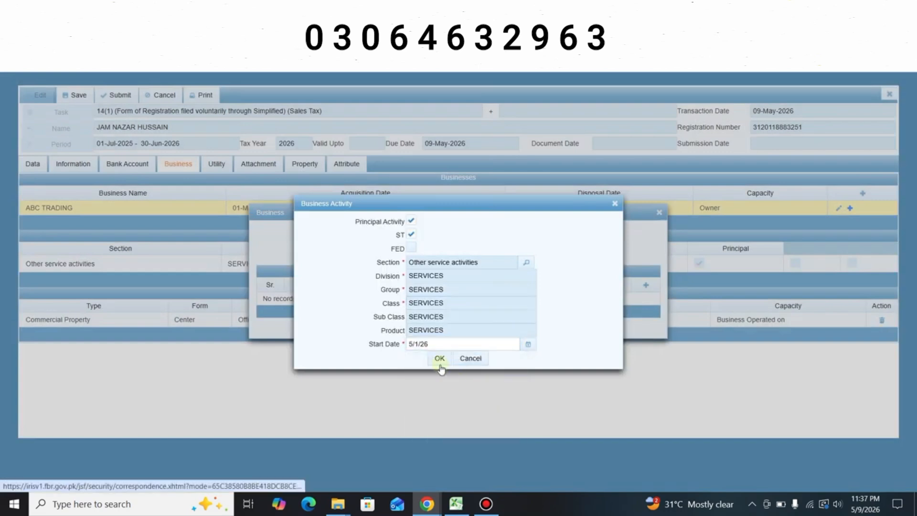
click(437, 359)
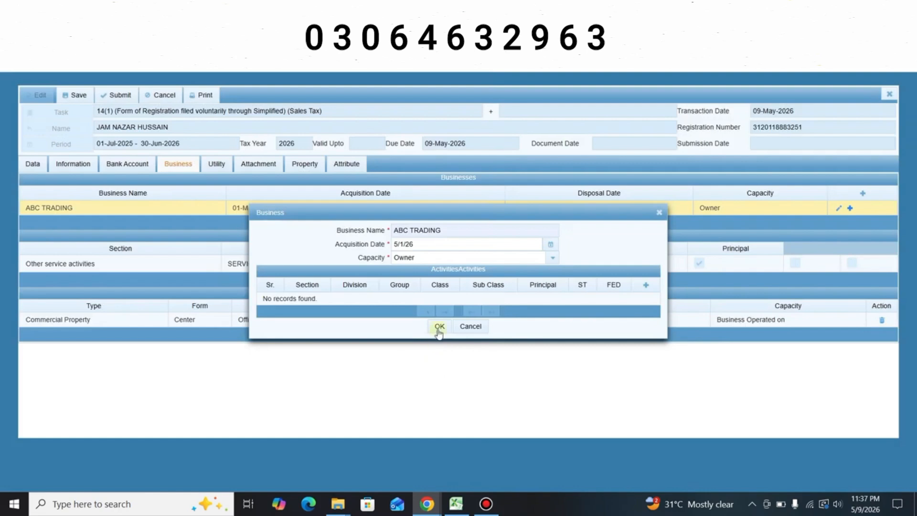
click(436, 326)
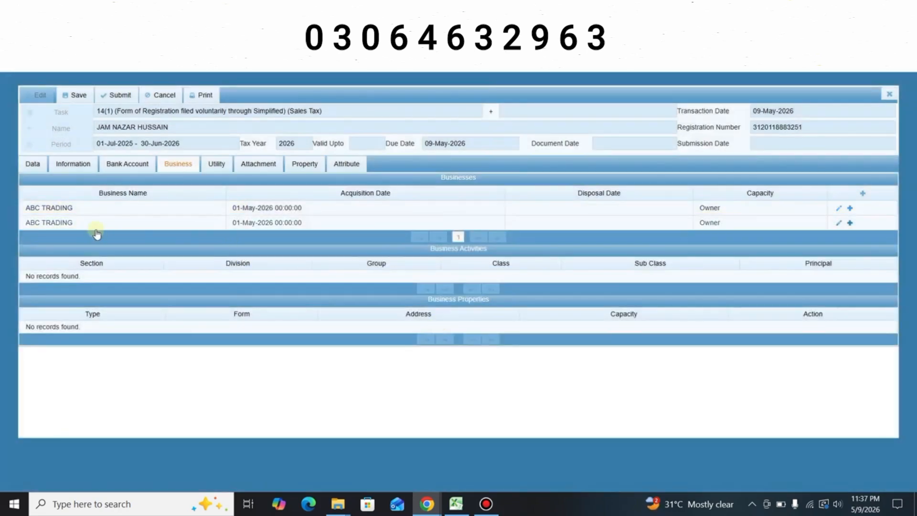
Step: Compare the activities and linked properties of the two ABC TRADING businesses, including the property choices available for the second one
click(677, 221)
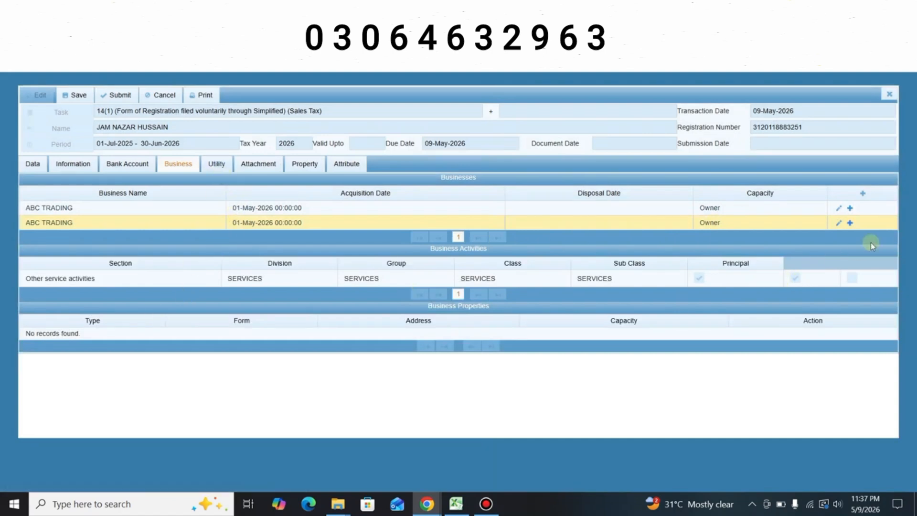
click(849, 224)
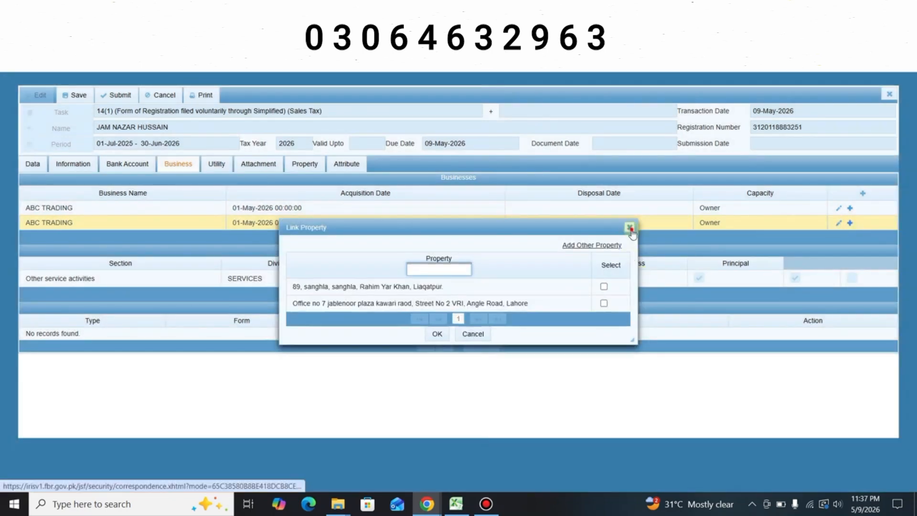
click(629, 228)
click(685, 210)
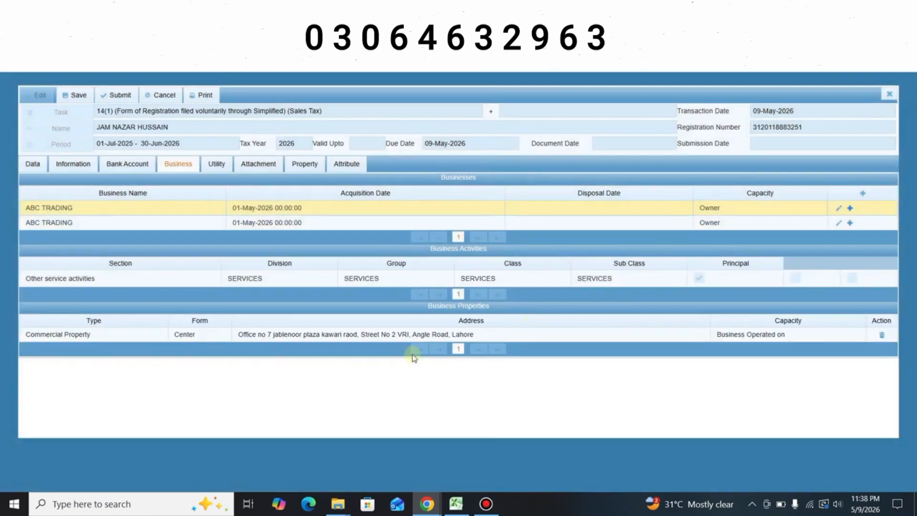
click(384, 225)
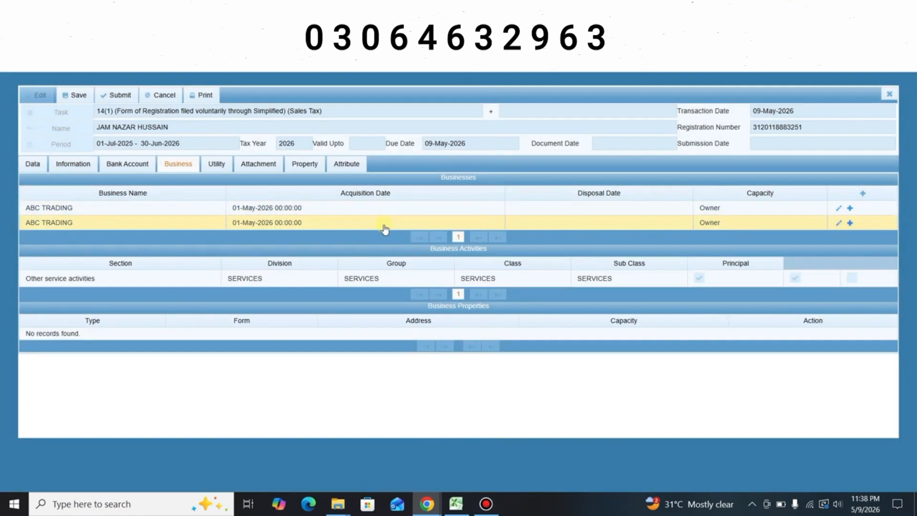
Step: Link the Lahore office property to the second ABC TRADING business
click(850, 222)
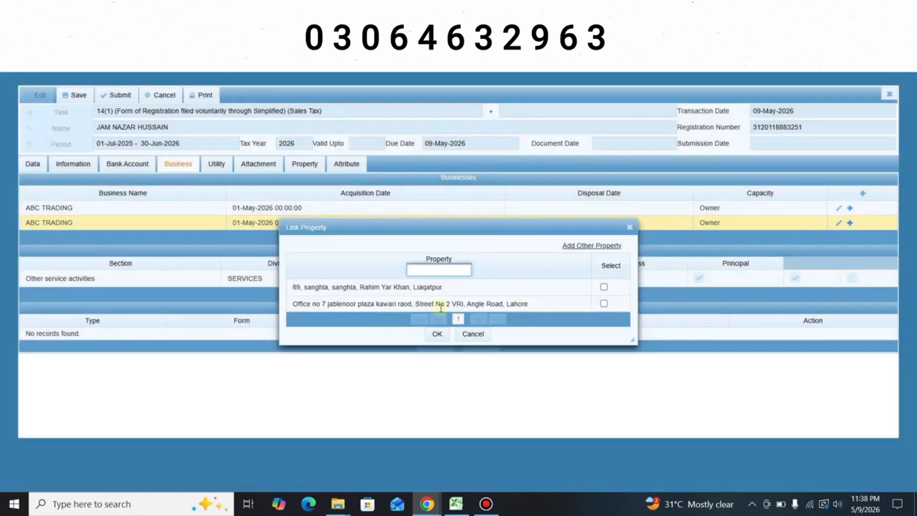
click(604, 304)
click(435, 333)
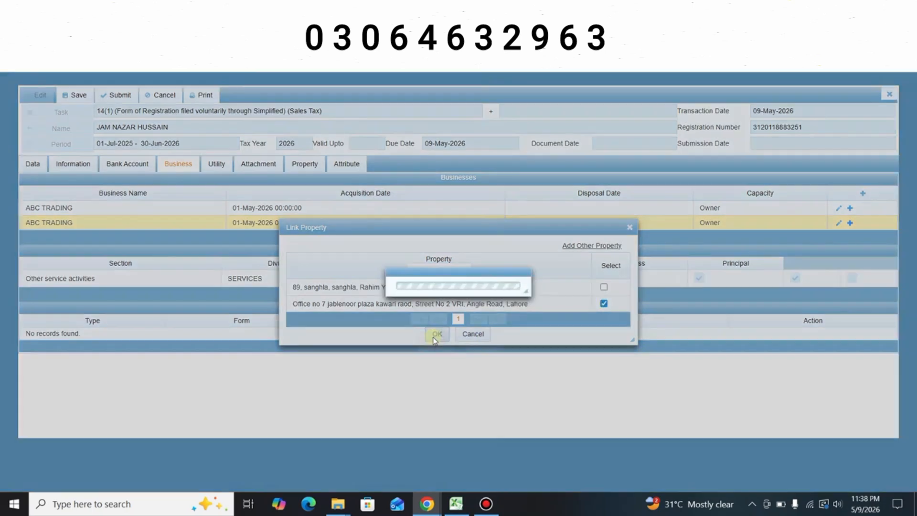
click(849, 224)
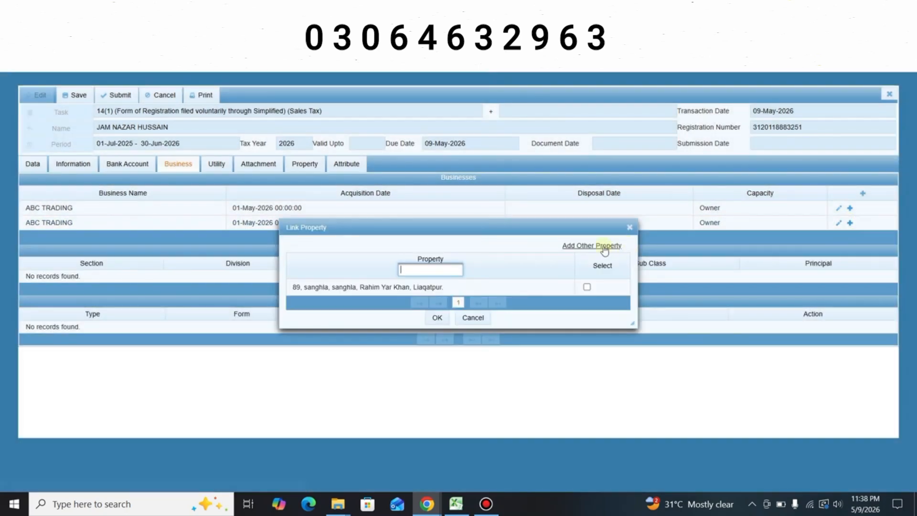
click(629, 228)
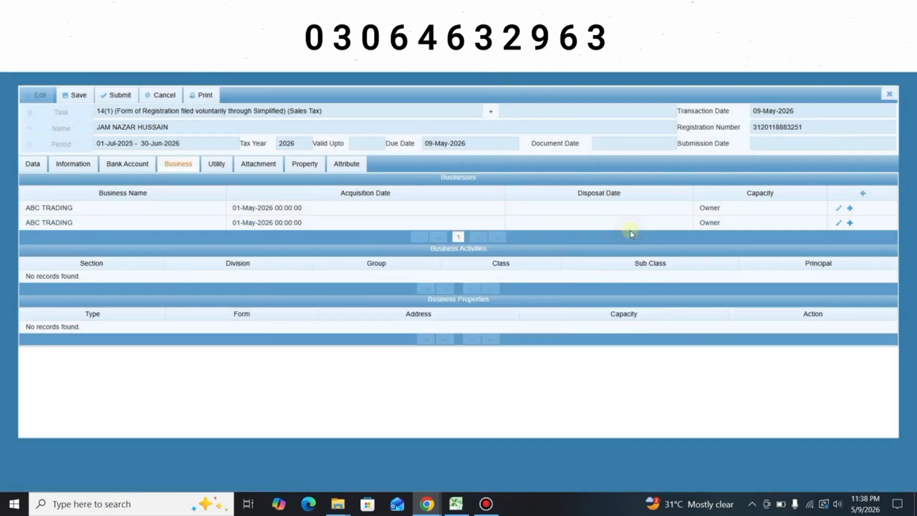
Step: Start a utility connection for the commercial property's address with type Commercial Utility and form Electricity
click(220, 164)
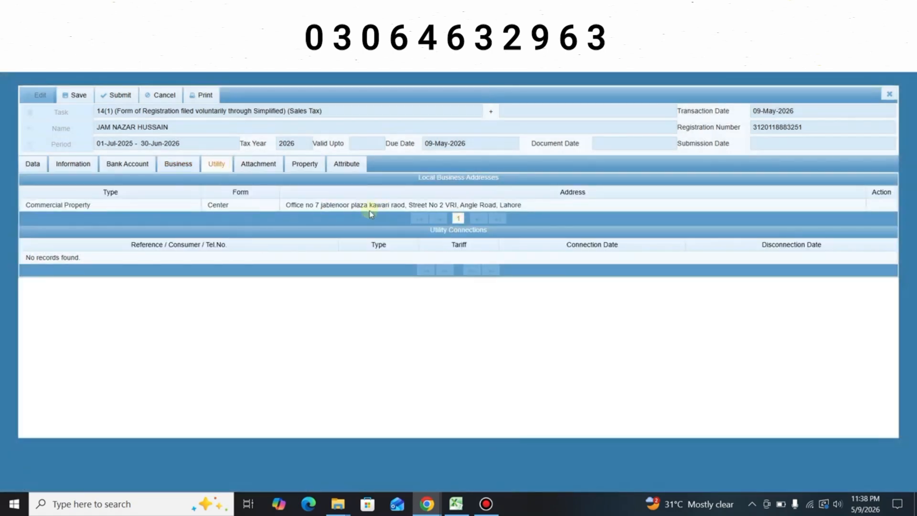
click(480, 206)
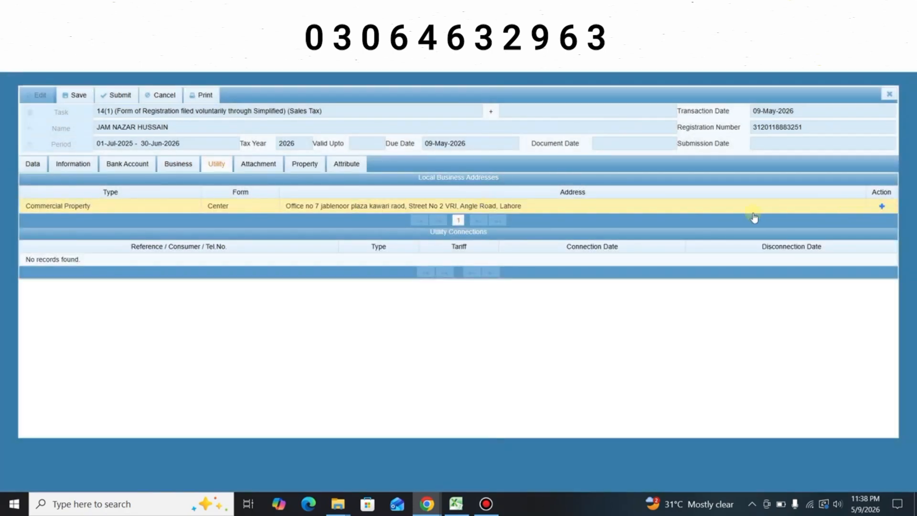
click(882, 209)
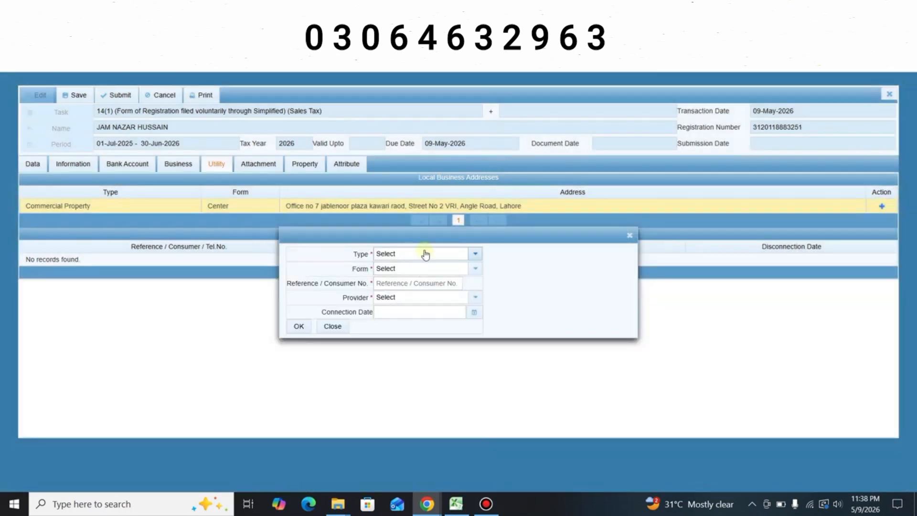
click(425, 254)
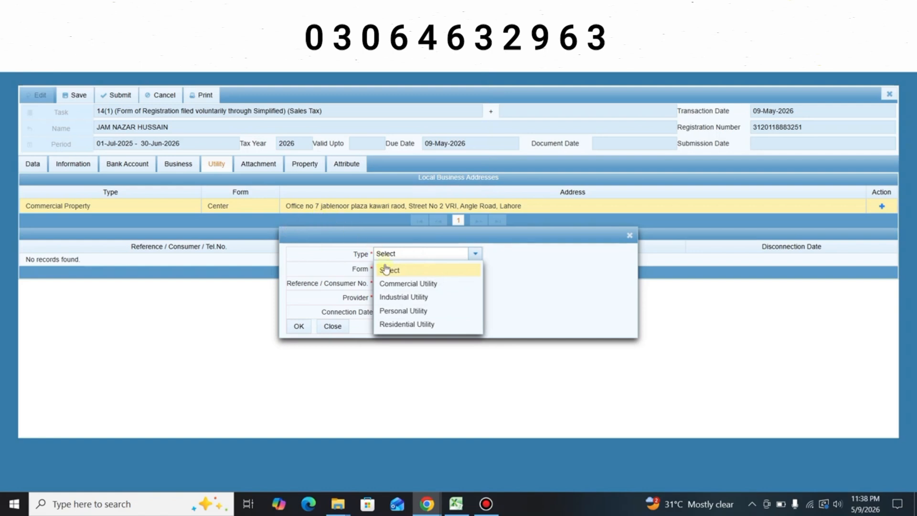
click(398, 284)
click(464, 269)
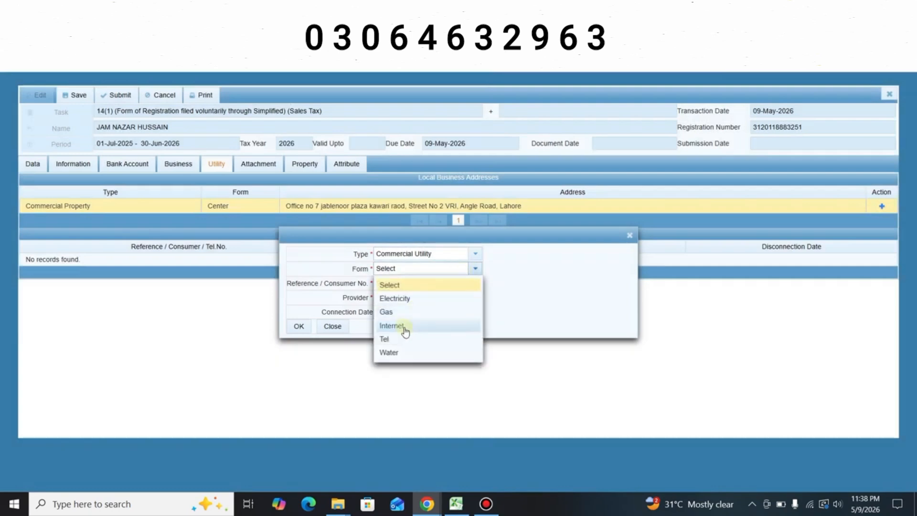
click(401, 298)
Step: Fill in the reference/consumer number, set the provider to FESCO and the connection date to 5/1/25, and confirm the utility connection
click(422, 282)
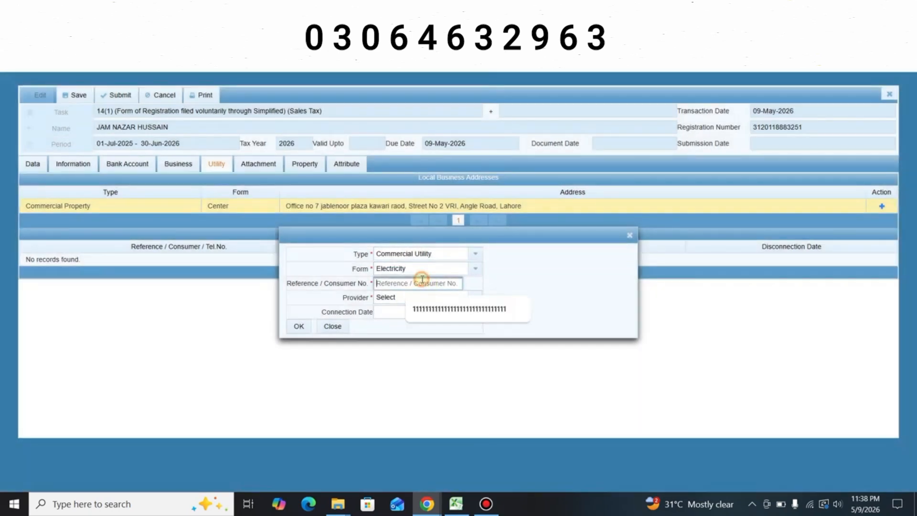
click(466, 298)
click(409, 342)
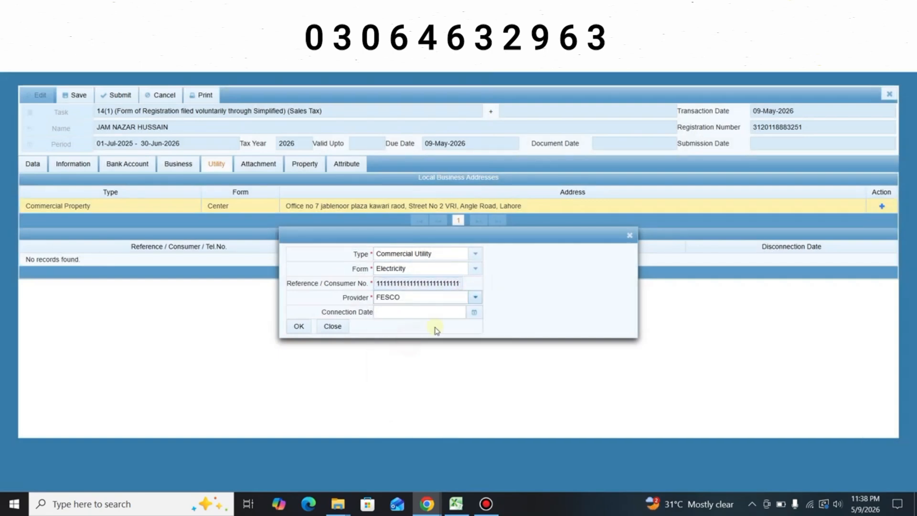
click(475, 313)
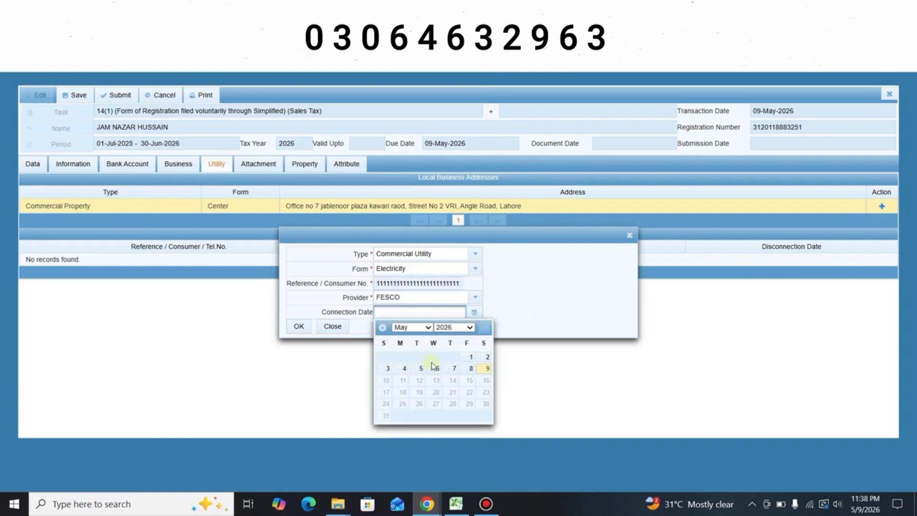
click(462, 327)
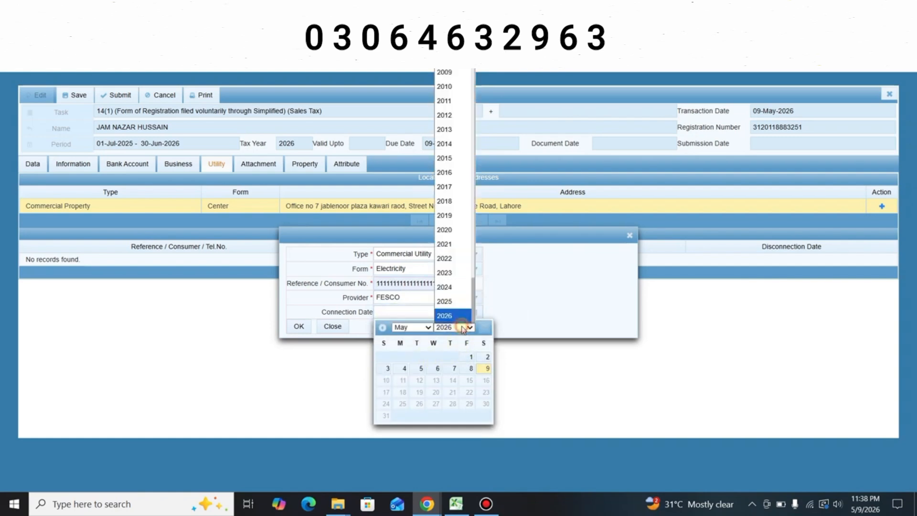
click(456, 301)
click(455, 357)
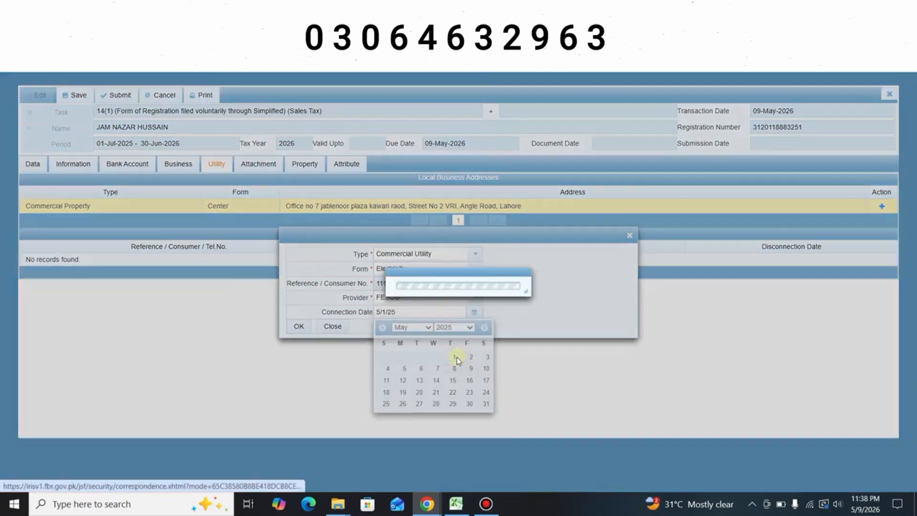
click(297, 329)
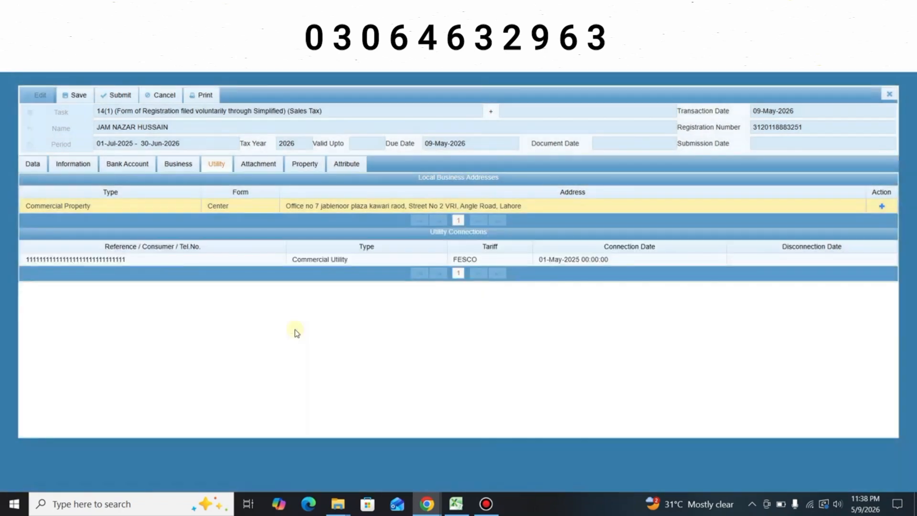
Step: Review the required attachments, including the upload dialog for Pictures of utilities meter, and the form's balance sheet data
click(247, 167)
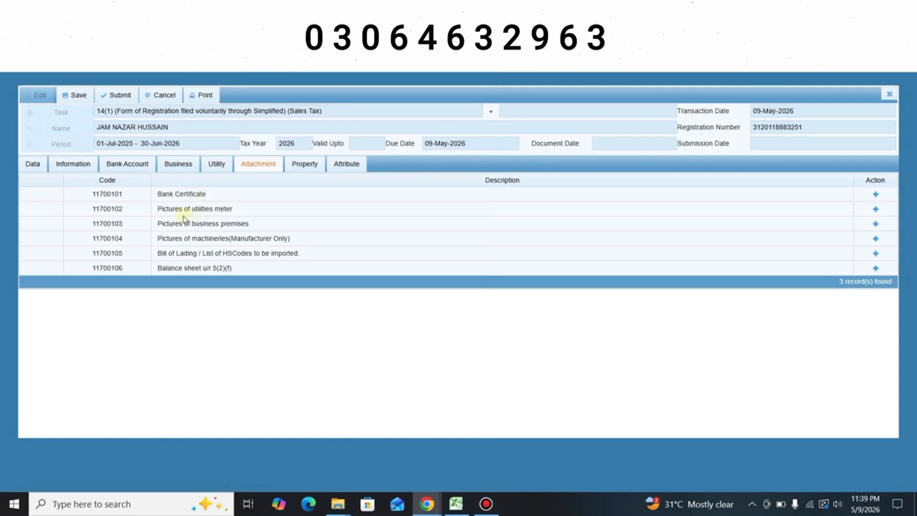
click(216, 167)
click(254, 165)
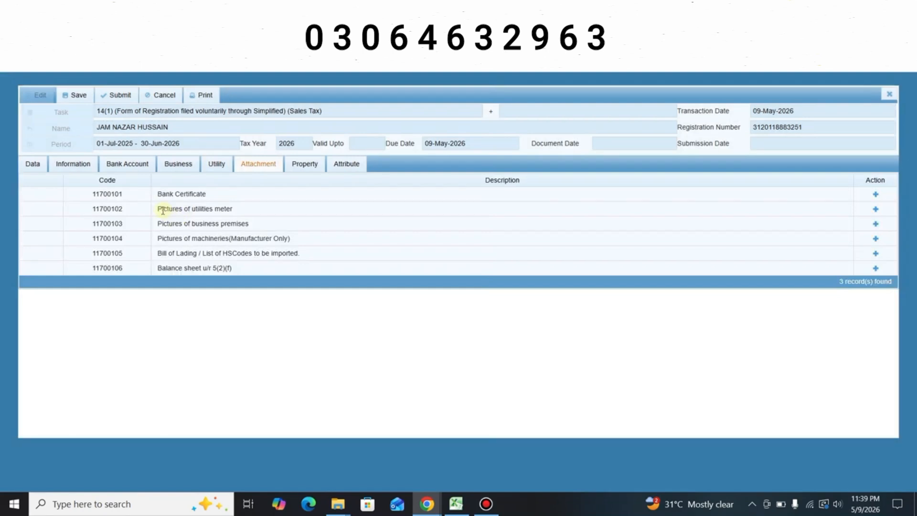
click(875, 209)
click(566, 295)
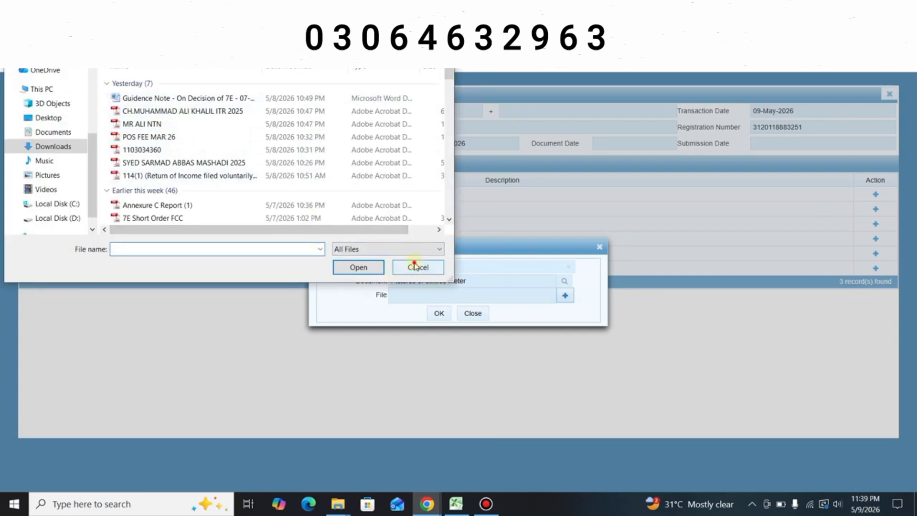
click(416, 267)
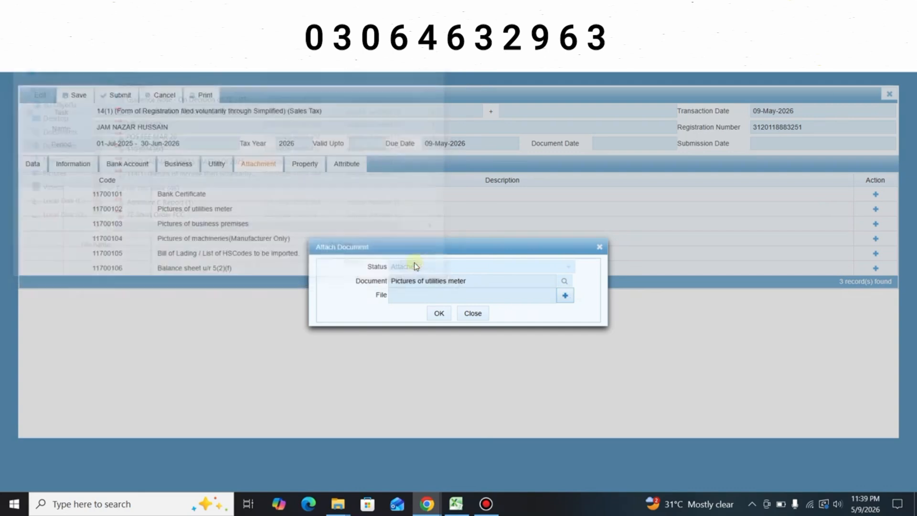
click(473, 313)
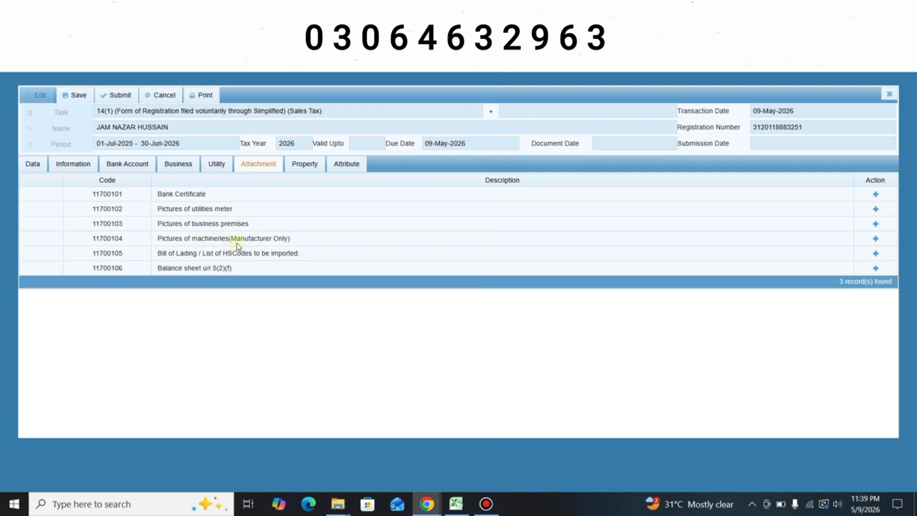
double_click(169, 269)
click(36, 166)
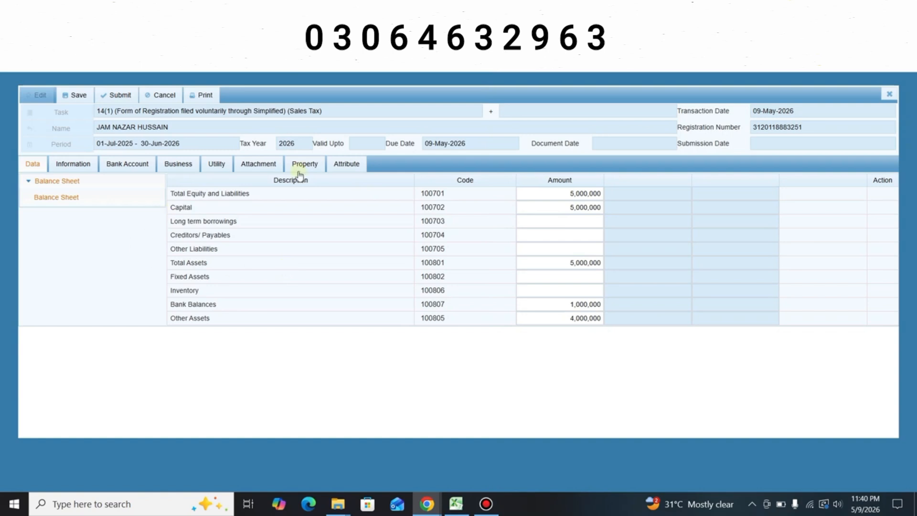
Step: Mark the commercial property in Lahore as the Residence / Head Office
click(340, 166)
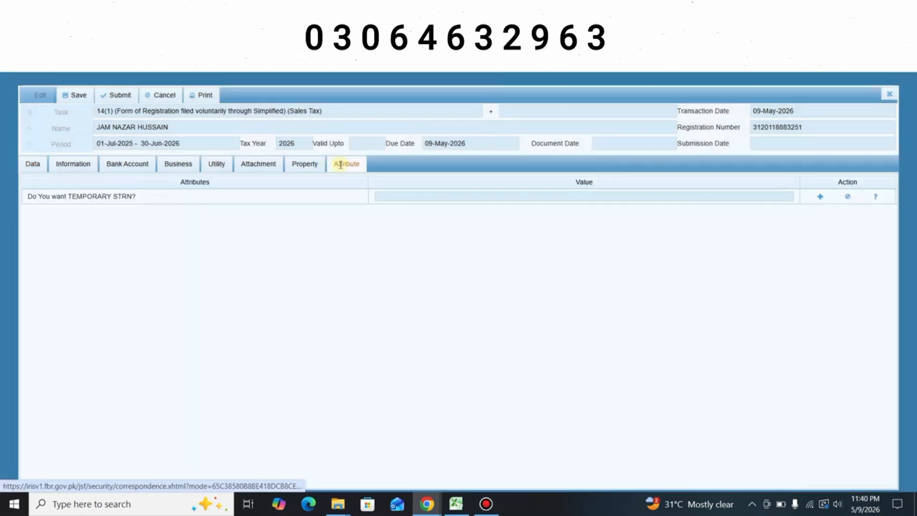
click(307, 166)
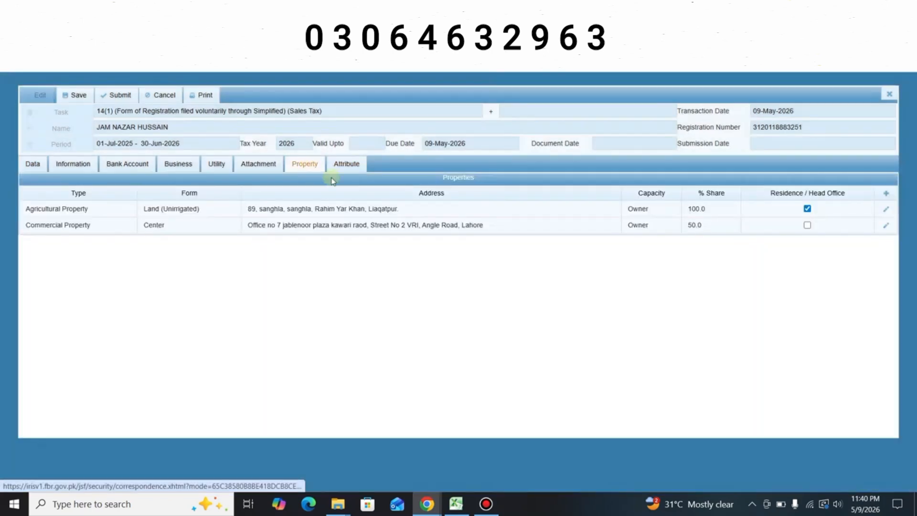
click(807, 225)
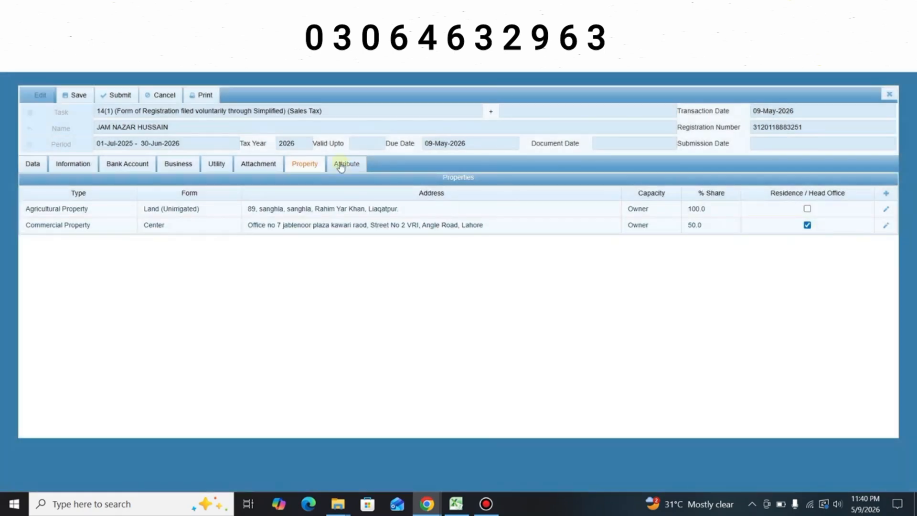
Step: Set the attribute "Do You want TEMPORARY STRN?" to No
click(340, 163)
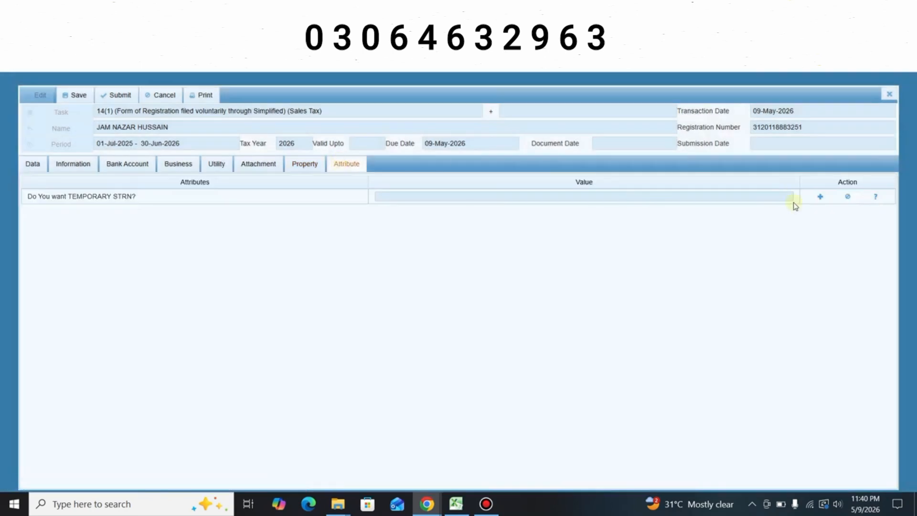
click(820, 196)
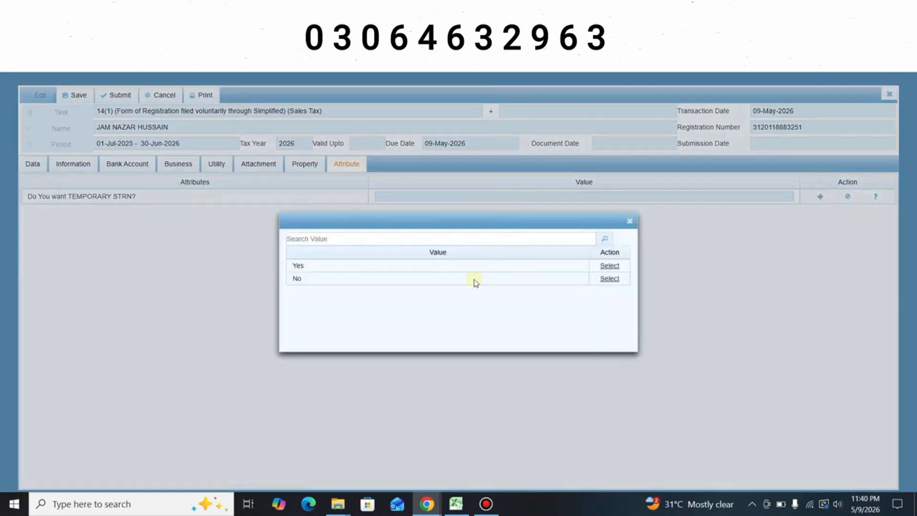
click(609, 279)
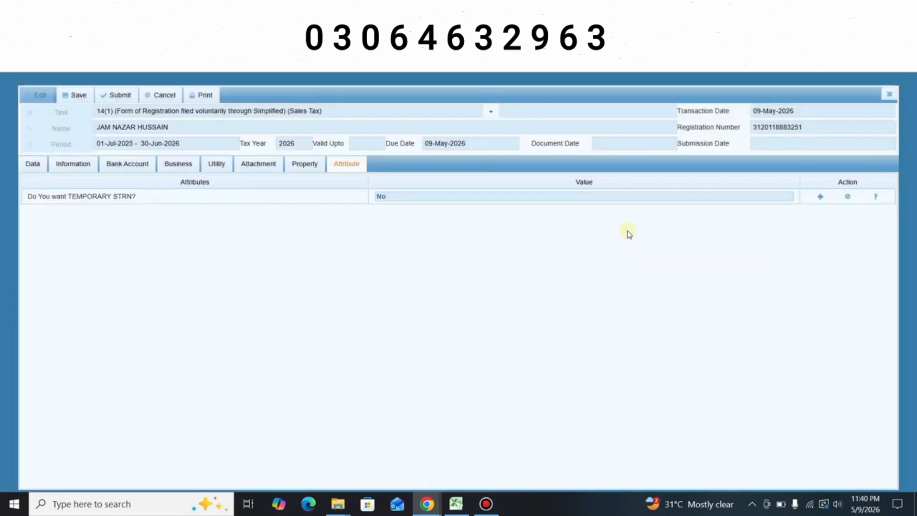
Step: Recheck the balance sheet data and attachment list, and close the registration form without saving
click(33, 164)
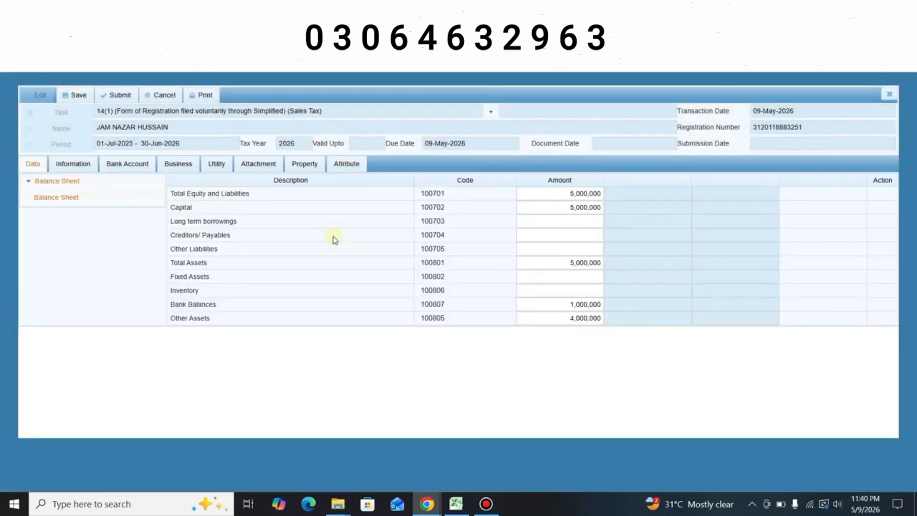
click(258, 163)
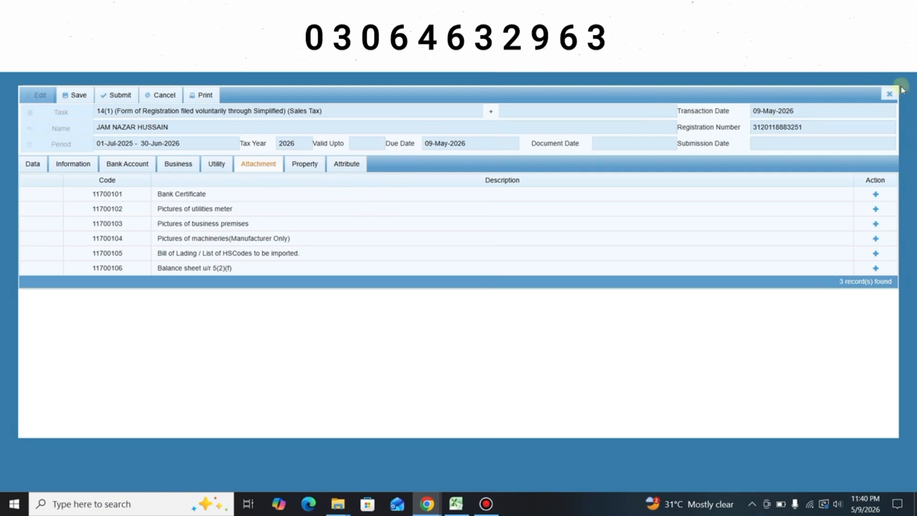
click(887, 95)
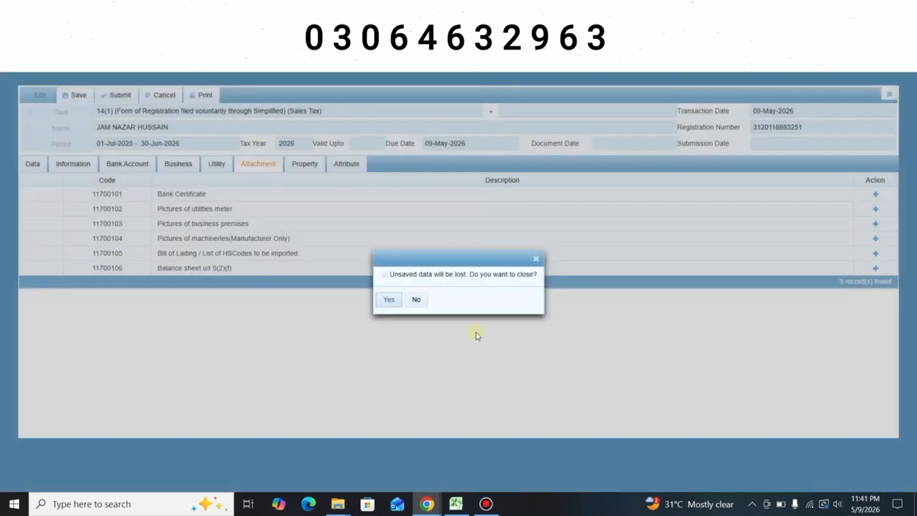
click(387, 300)
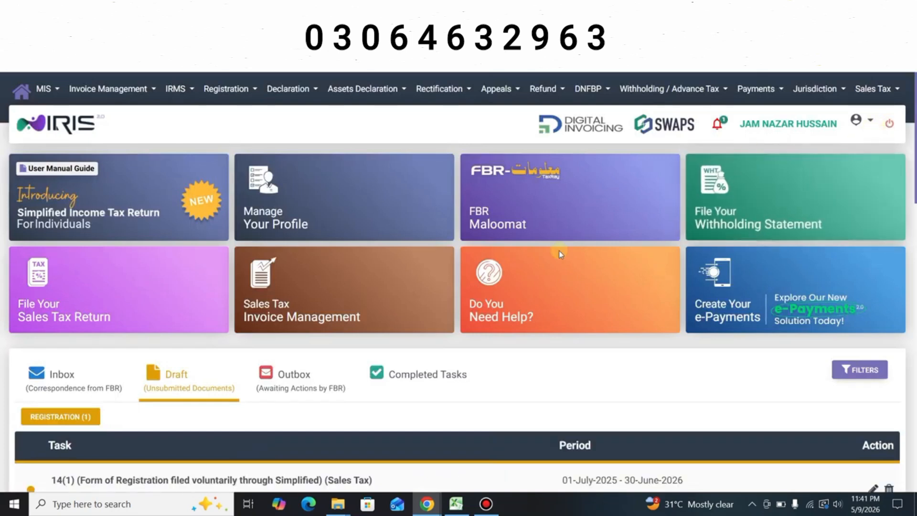
scroll(511, 396, down, 3)
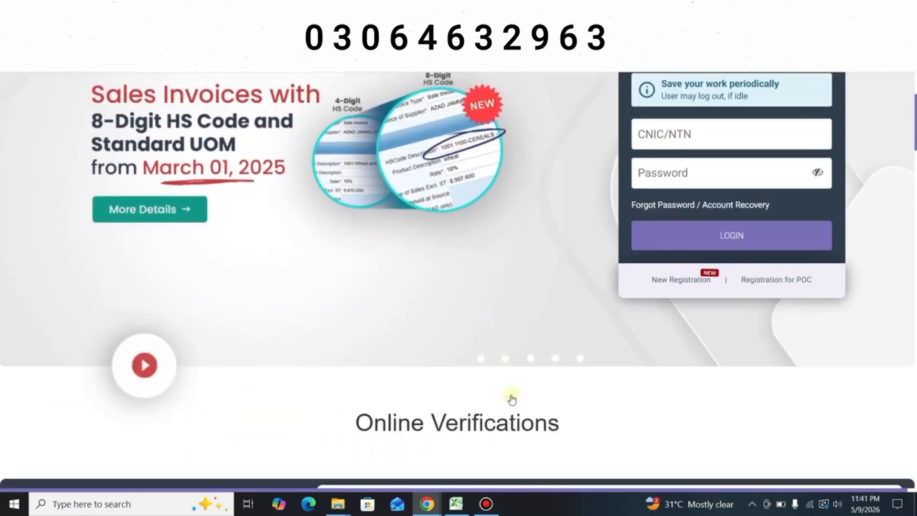
Step: Open the Taxpayer Profile Inquiry under Online Verifications, set the parameter type to CNIC and enter the taxpayer's CNIC number
scroll(511, 396, down, 5)
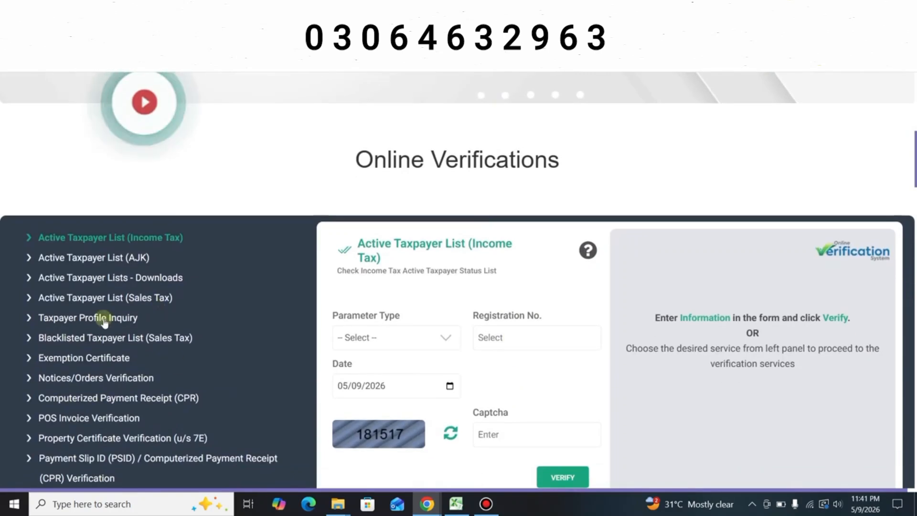
click(104, 319)
click(429, 303)
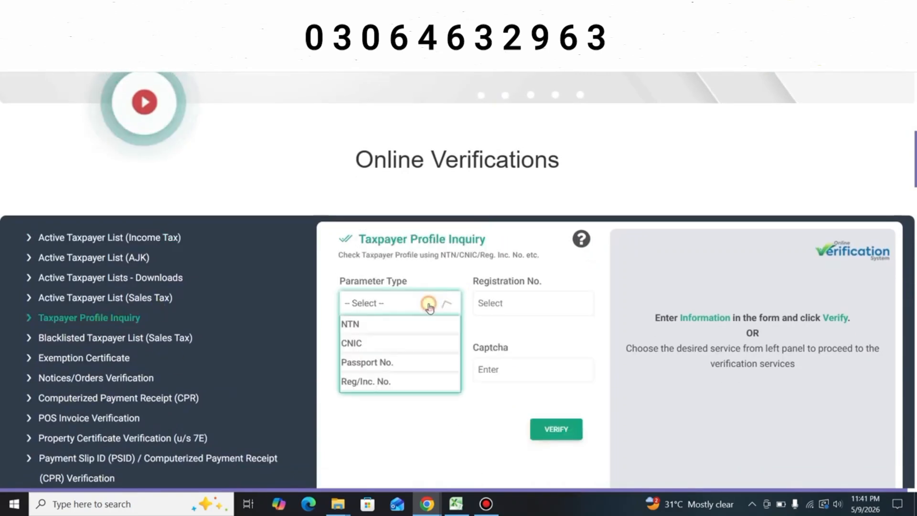
click(385, 349)
click(514, 310)
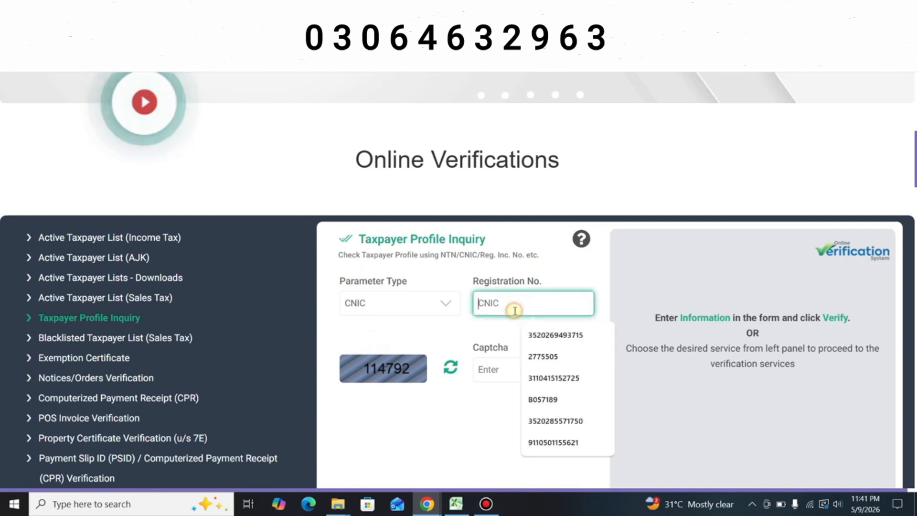
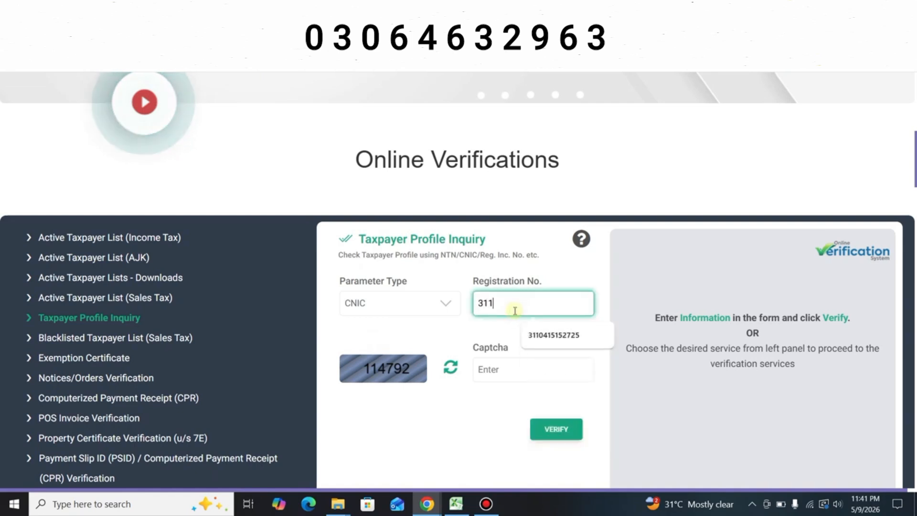
key(Down)
click(558, 335)
Step: Enter the displayed captcha code and verify the taxpayer's profile to check the sales tax registration status
click(505, 370)
text(114792)
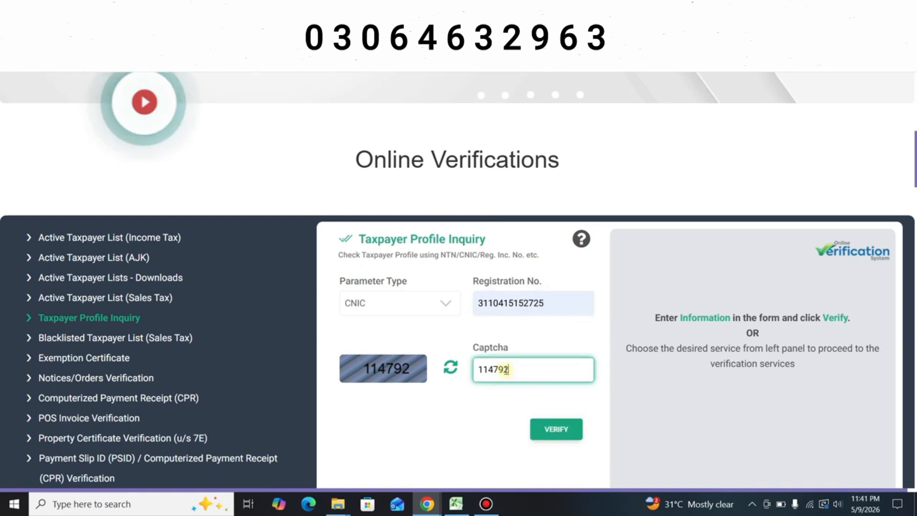
click(567, 438)
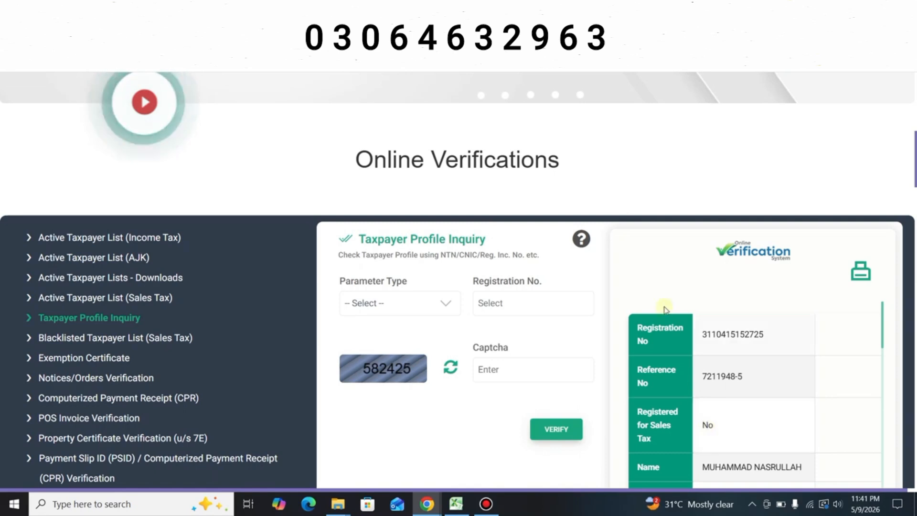
scroll(630, 233, up, 7)
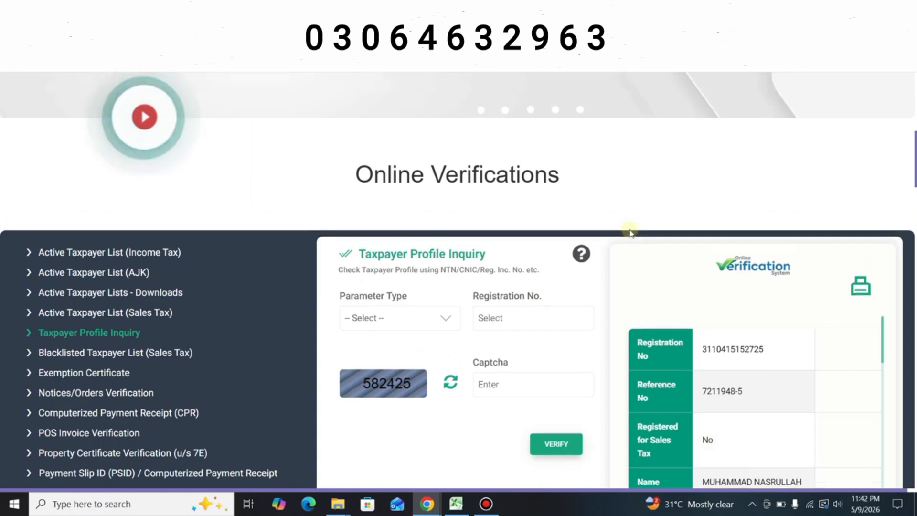